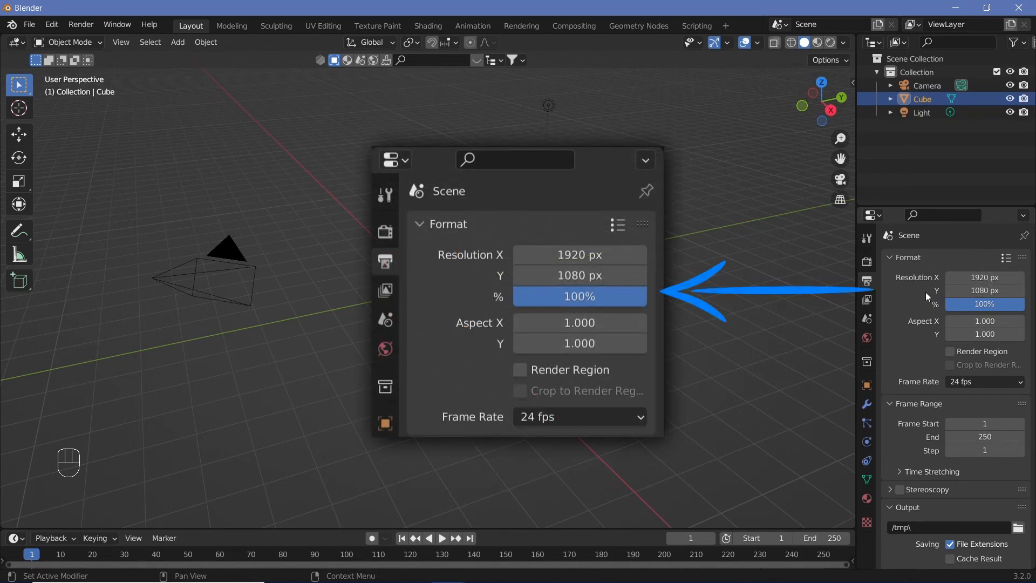
# Set the render resolution percentage to 200%
pyautogui.click(986, 277)
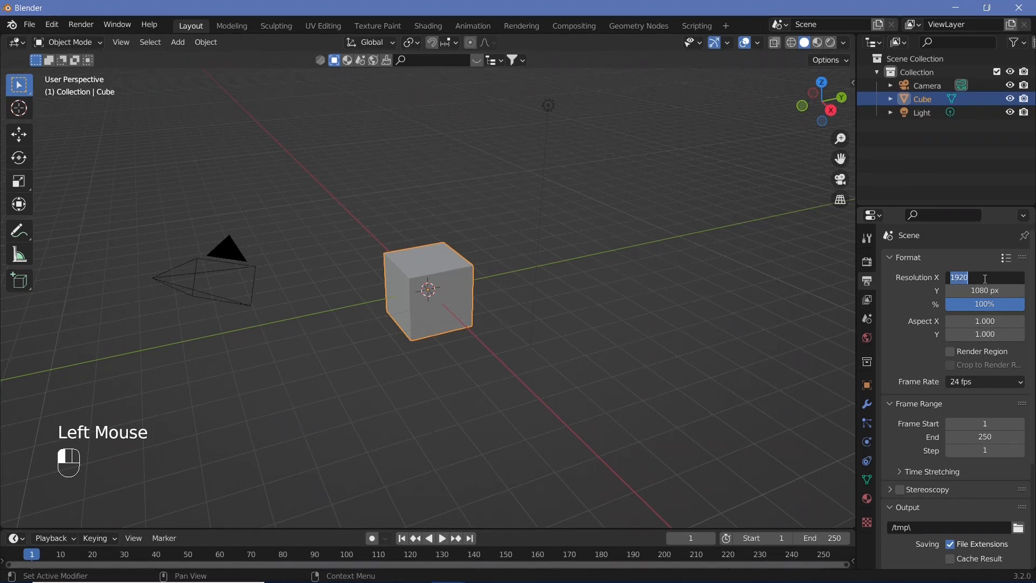
pyautogui.click(970, 268)
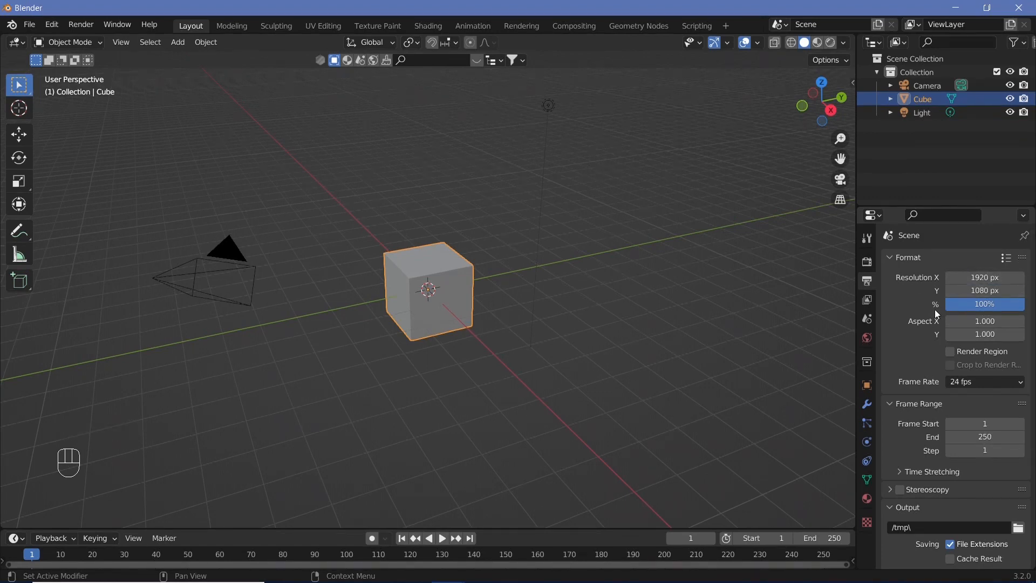
pyautogui.click(973, 307)
pyautogui.write('200')
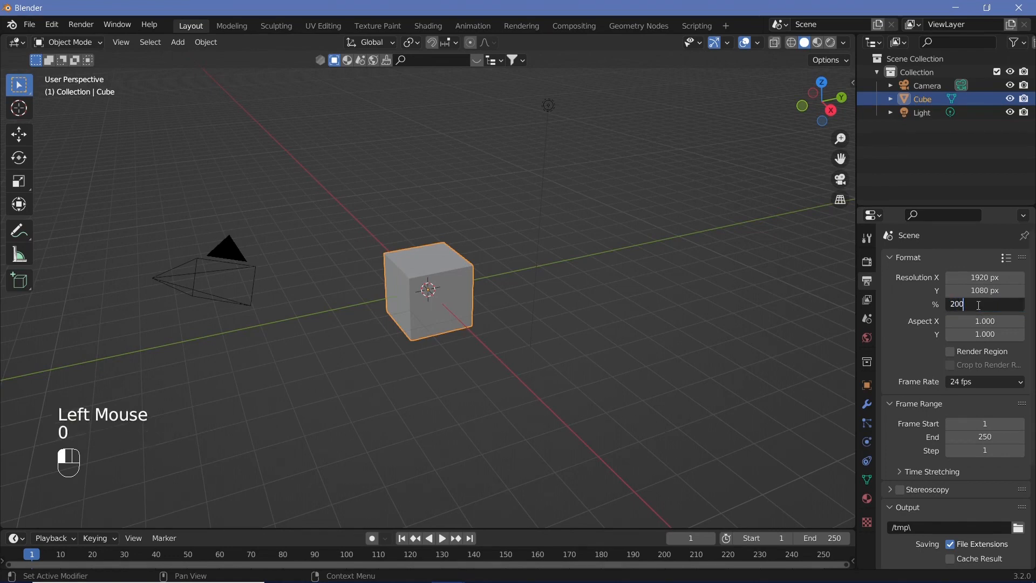
pyautogui.press('Return')
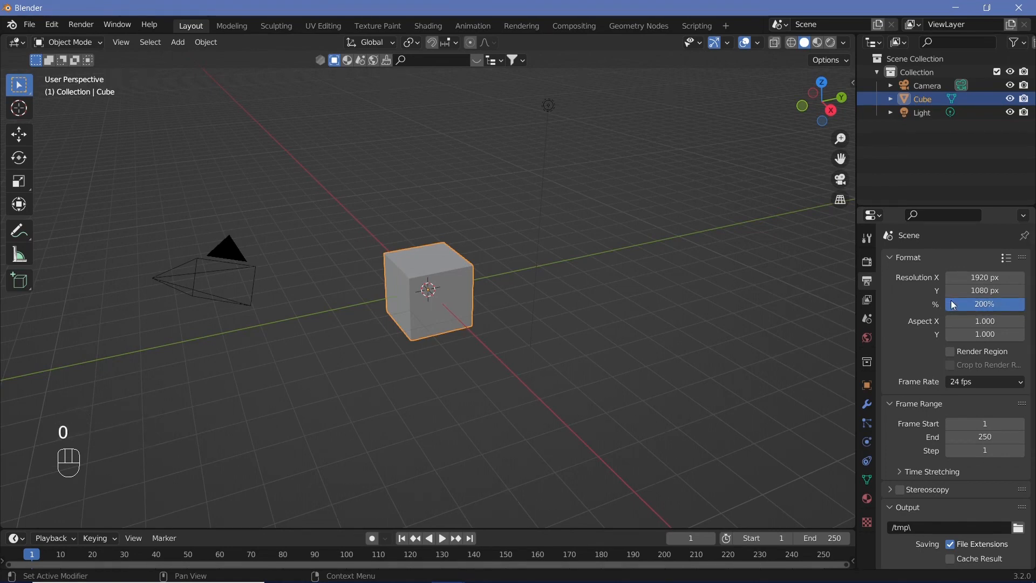
# Try render resolution percentages of 400% and 800%
pyautogui.click(981, 311)
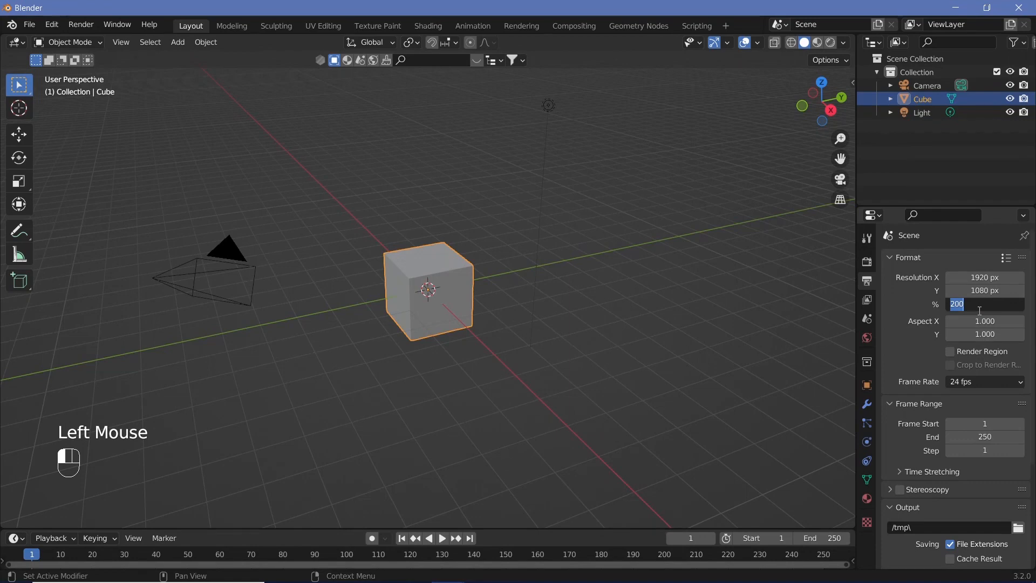
pyautogui.write('400')
pyautogui.press('Return')
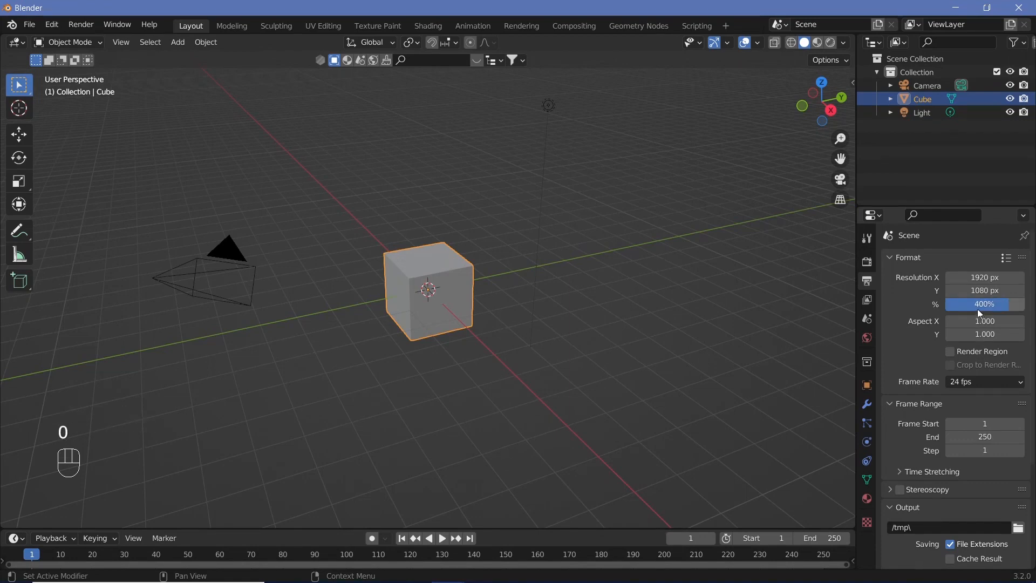
pyautogui.click(965, 306)
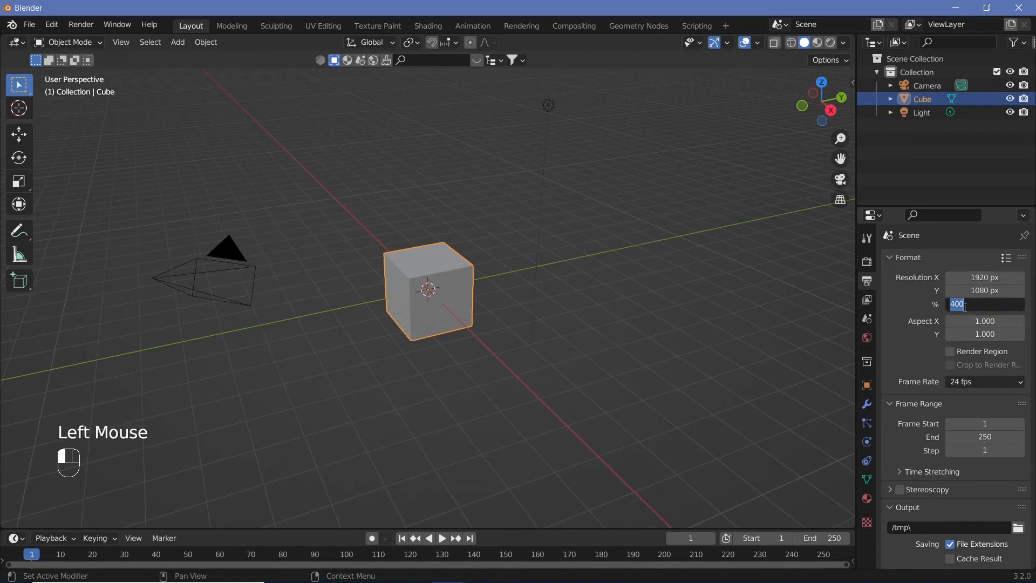
pyautogui.write('800')
pyautogui.press('Return')
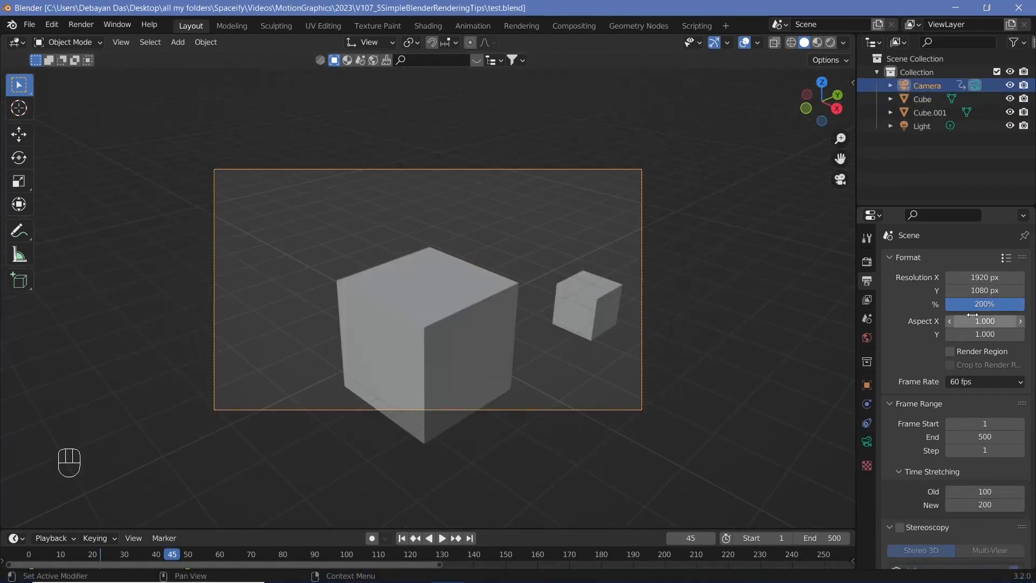
# Set the render resolution percentage of the two-cube test scene to 25%
pyautogui.click(981, 307)
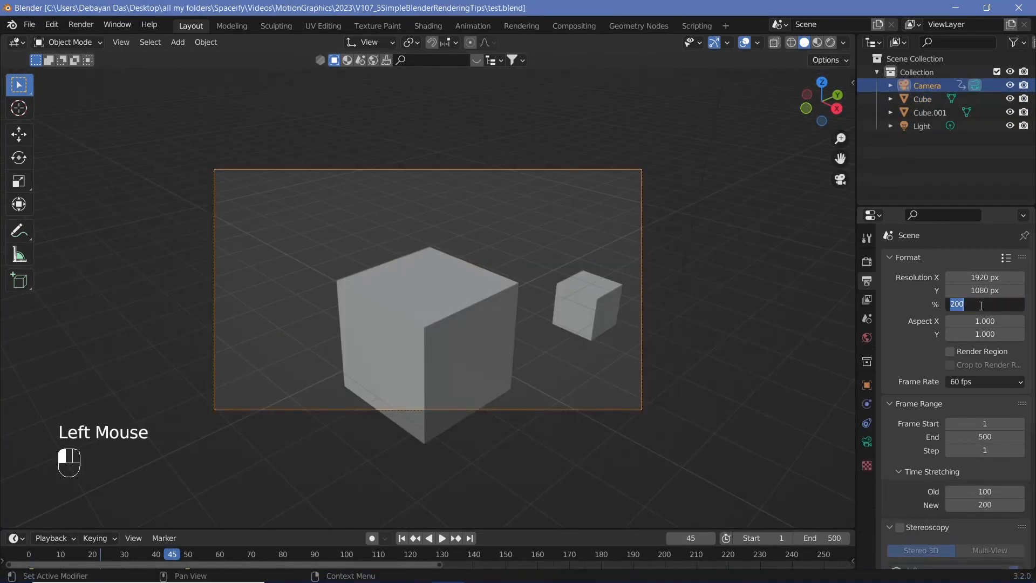
pyautogui.write('25')
pyautogui.press('Return')
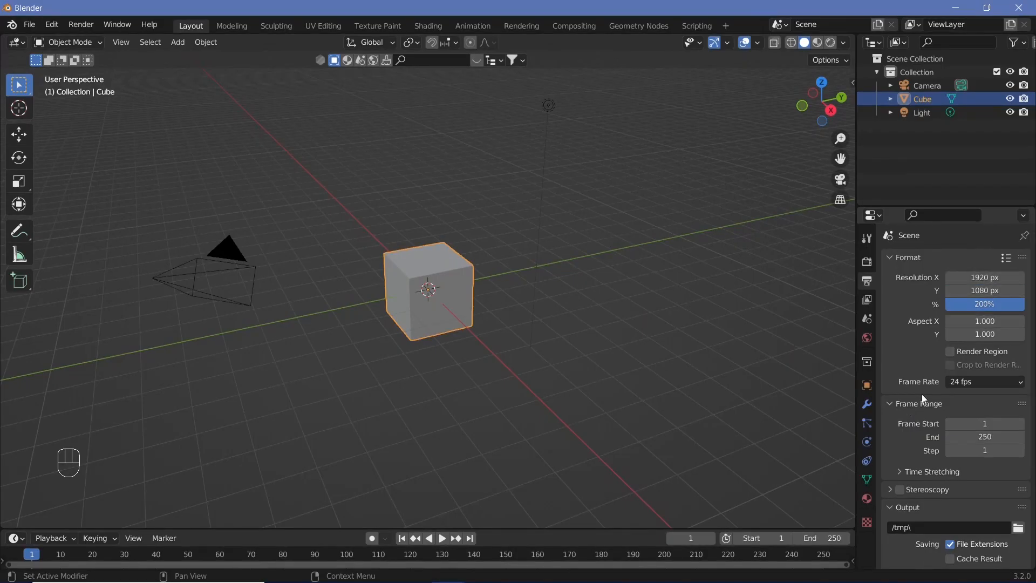
# Set the scene's output frame rate to 30 fps
pyautogui.scroll(-1, 923, 399)
pyautogui.moveTo(370, 289); pyautogui.dragTo(395, 298, button='middle')
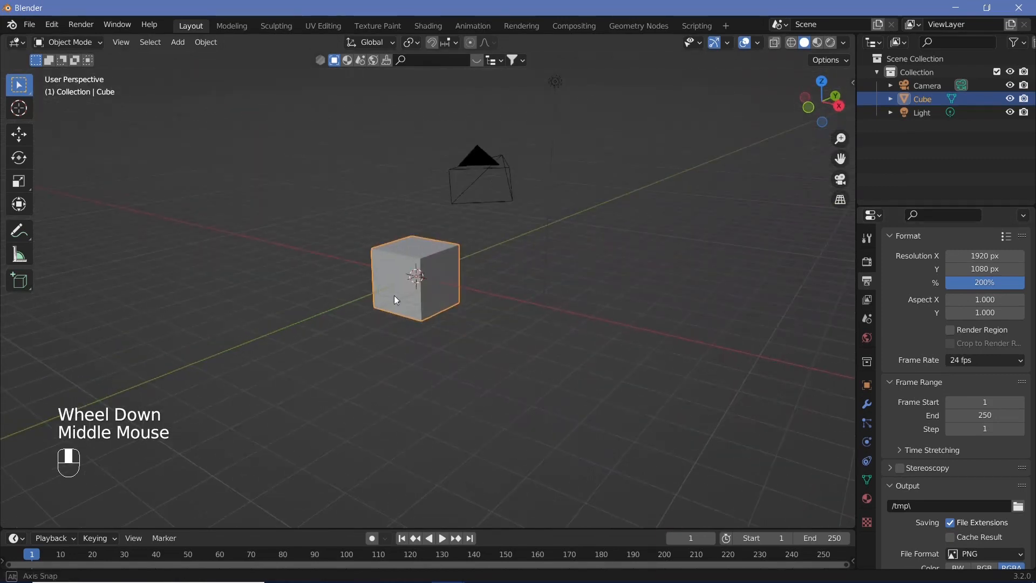
pyautogui.click(954, 360)
pyautogui.click(966, 402)
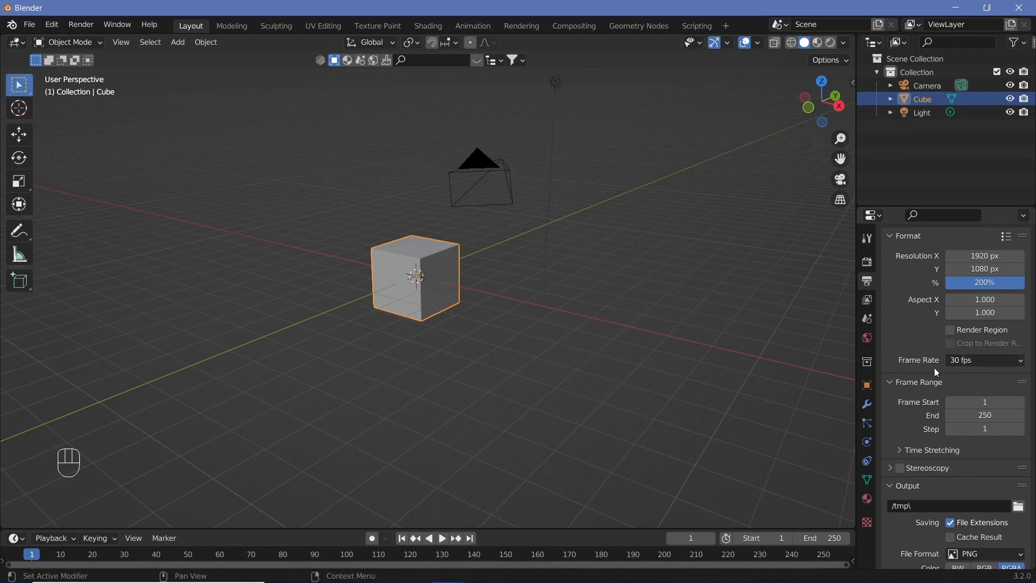
pyautogui.click(348, 522)
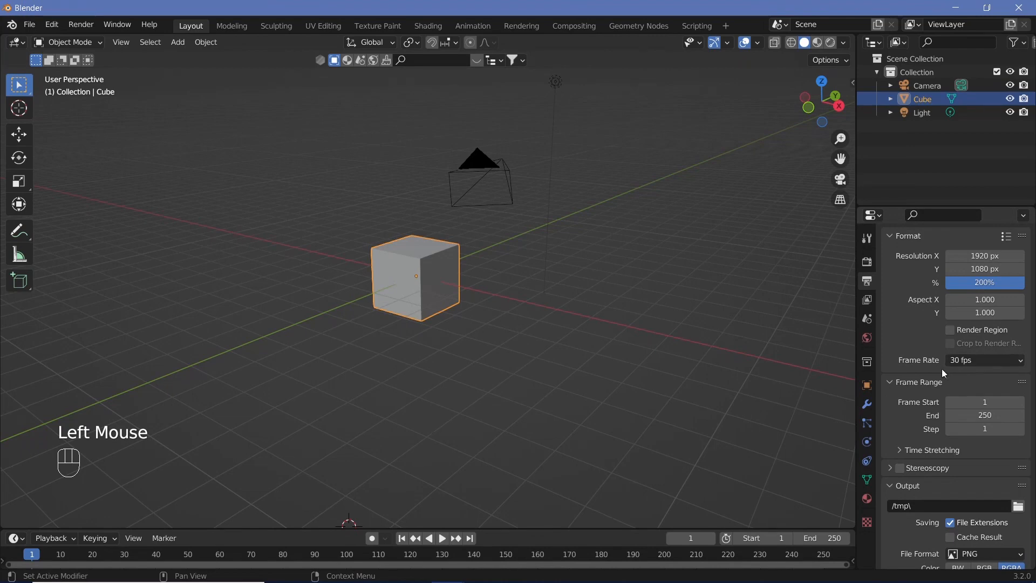
# Set the frame rate to 60 fps and the New value under Time Stretching to 200
pyautogui.click(966, 361)
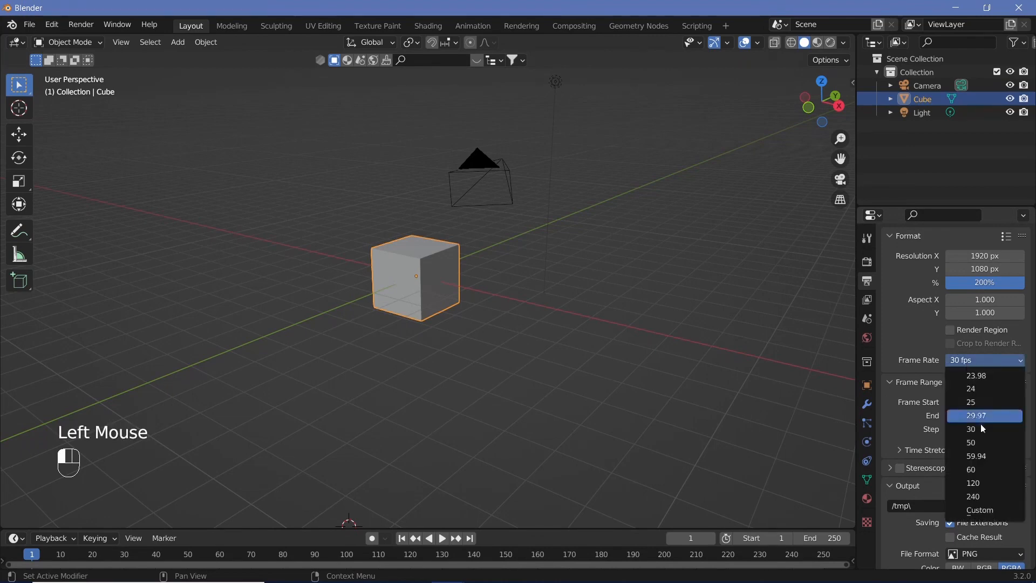
pyautogui.click(982, 468)
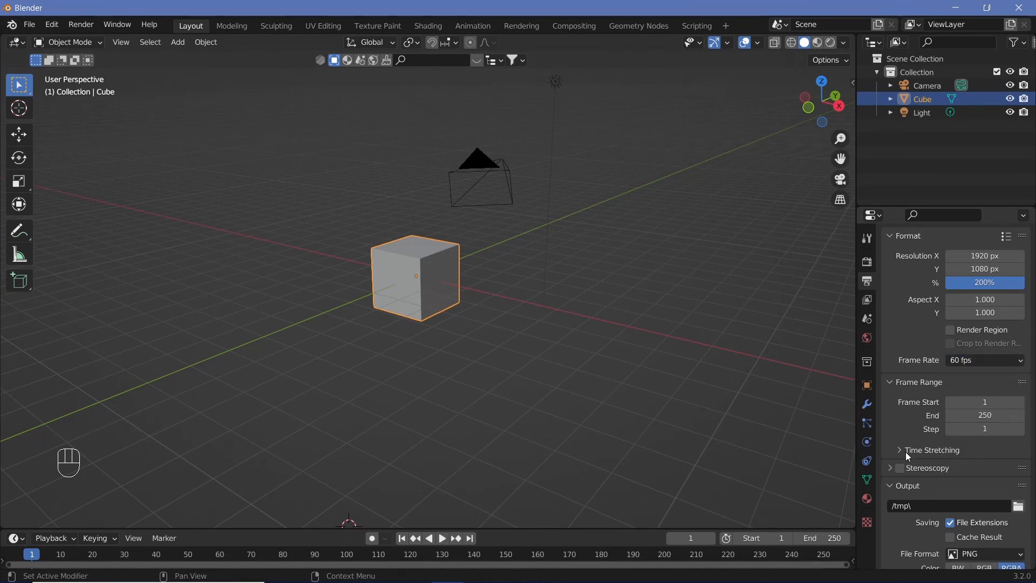
pyautogui.click(908, 453)
pyautogui.doubleClick(988, 485)
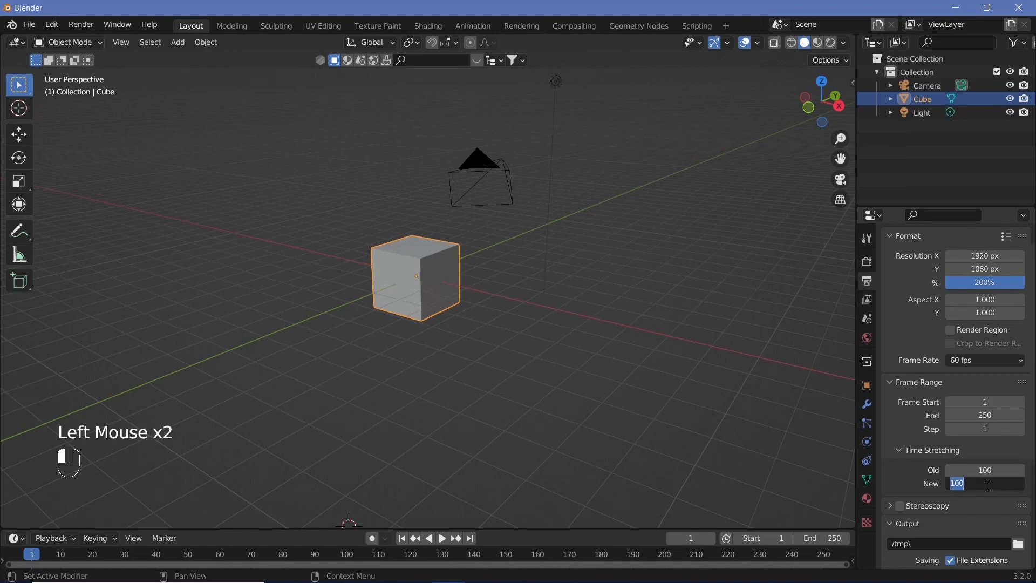
pyautogui.write('200')
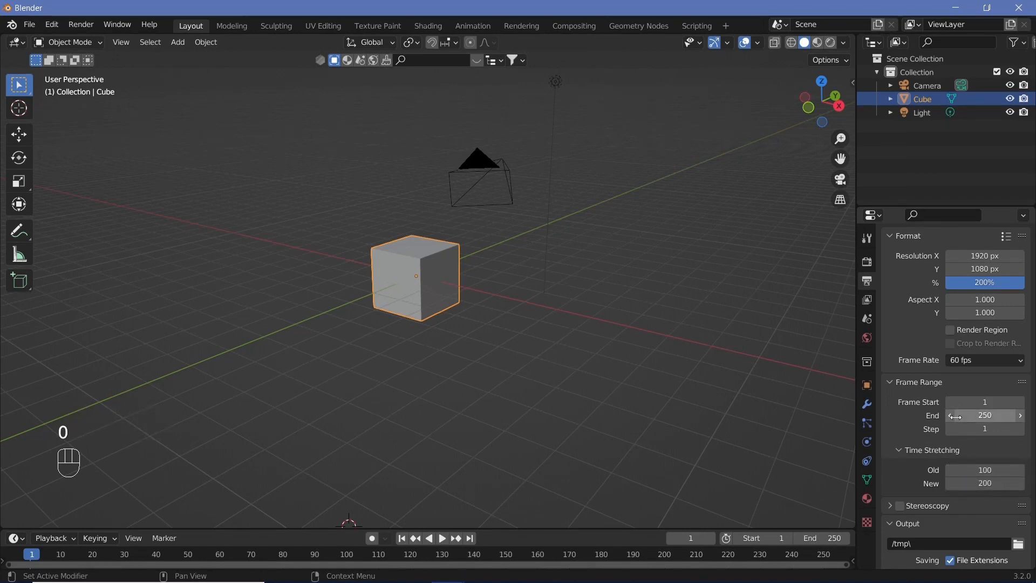
# Double the end frame of the frame range to 500 by multiplying its value by 2
pyautogui.click(994, 414)
pyautogui.click(994, 414)
pyautogui.write('*')
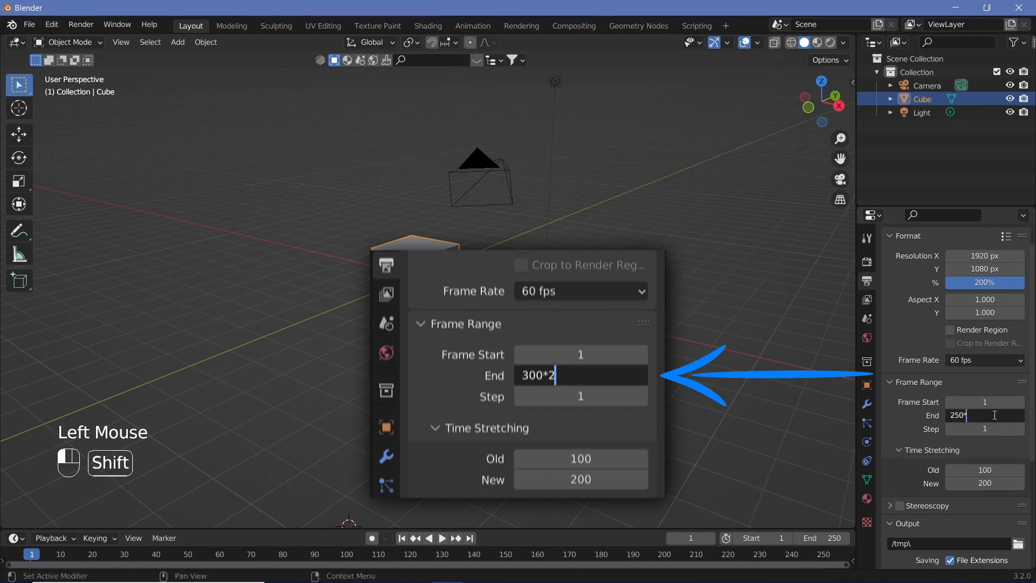
pyautogui.write('2')
pyautogui.press('Return')
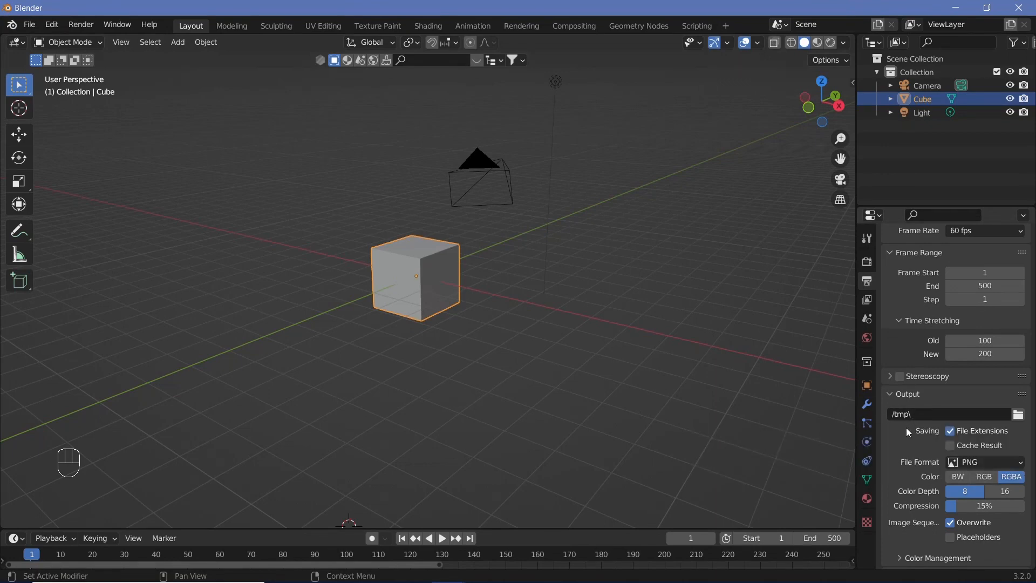
pyautogui.click(920, 416)
pyautogui.click(1017, 415)
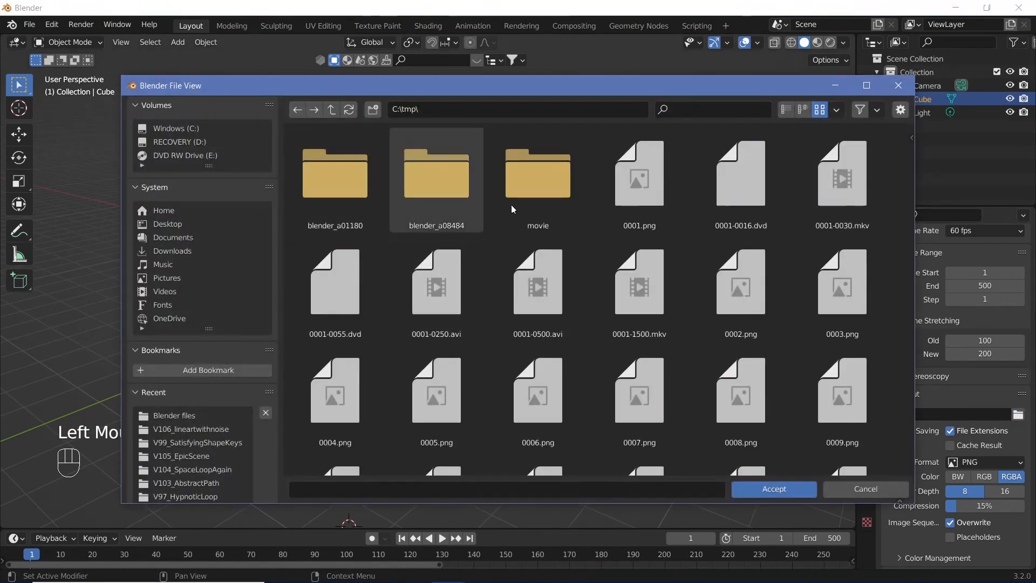
pyautogui.click(865, 489)
# Set the render output path to //animation.mp4, relative to the project file
pyautogui.click(912, 413)
pyautogui.write('//')
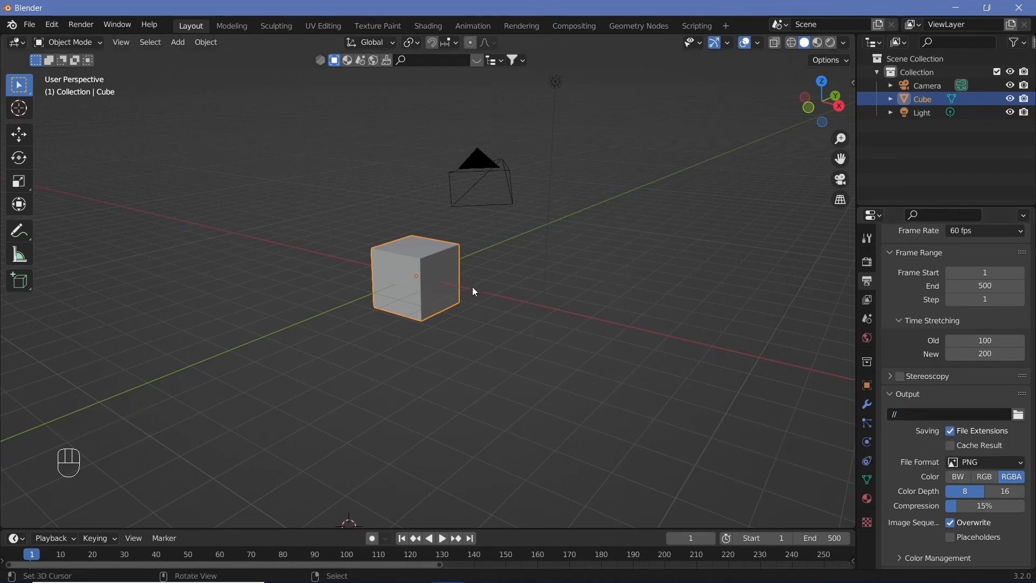
pyautogui.click(907, 414)
pyautogui.write('.')
pyautogui.write('/')
pyautogui.press('BackSpace')
pyautogui.press('BackSpace')
pyautogui.write('animation.mp4')
pyautogui.press('Return')
# Disable automatic file extensions and set the output file format to FFmpeg Video
pyautogui.click(978, 431)
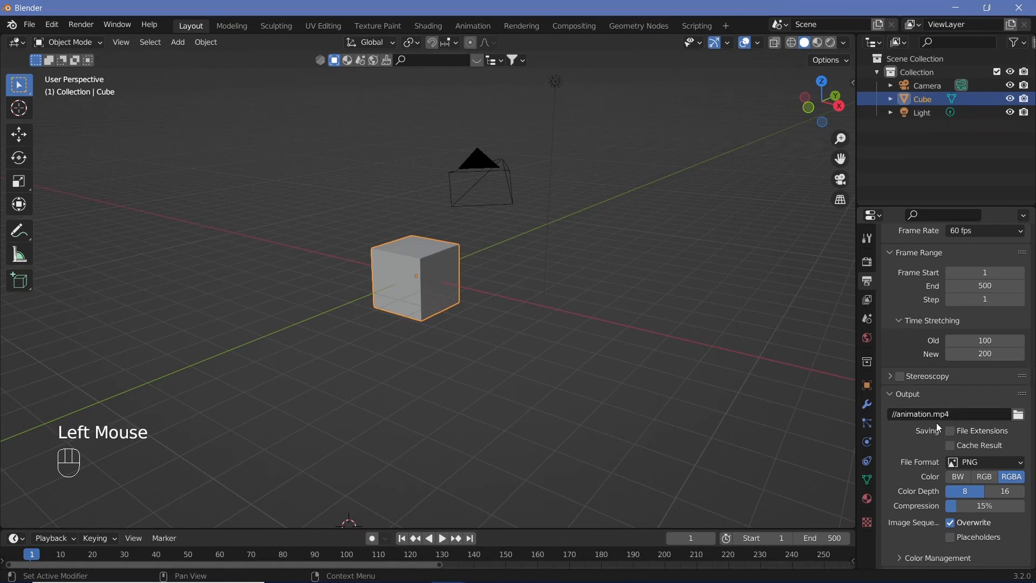
pyautogui.click(969, 465)
pyautogui.click(979, 395)
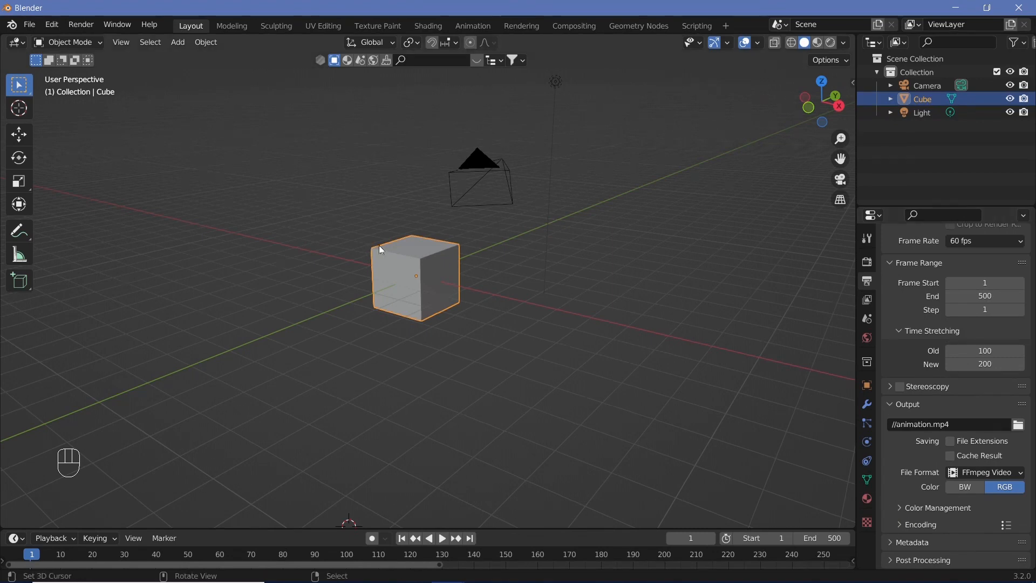
# Enable Stereoscopy, show its settings and look at the cube through the camera
pyautogui.moveTo(379, 245); pyautogui.dragTo(406, 306, button='middle')
pyautogui.scroll(2, 489, 247)
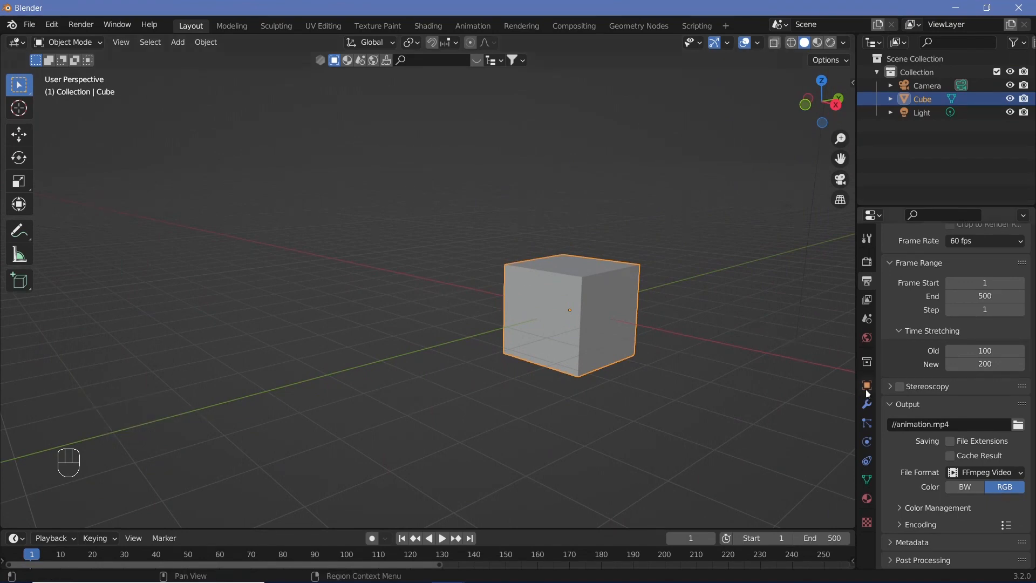
pyautogui.click(898, 387)
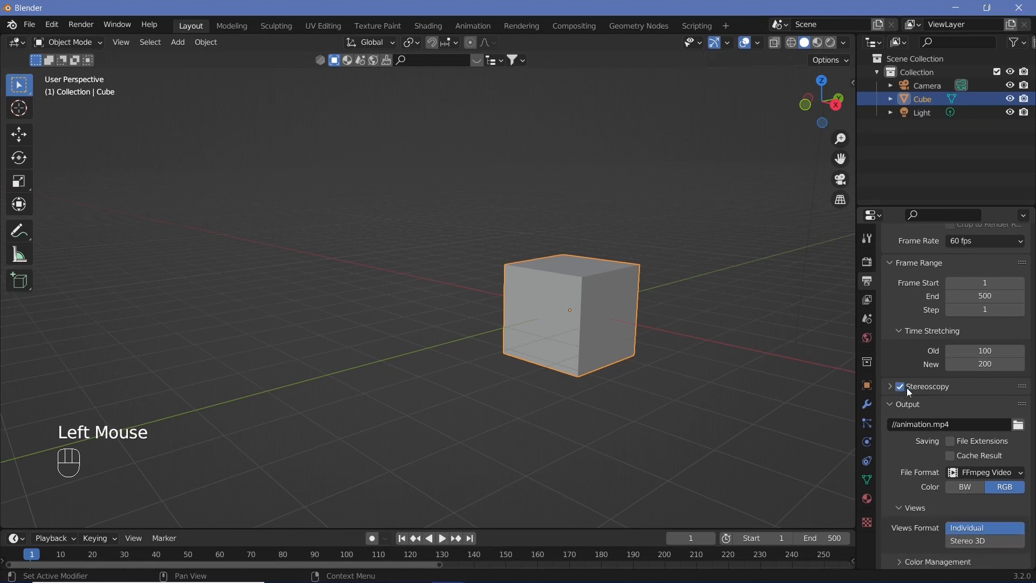
pyautogui.click(890, 387)
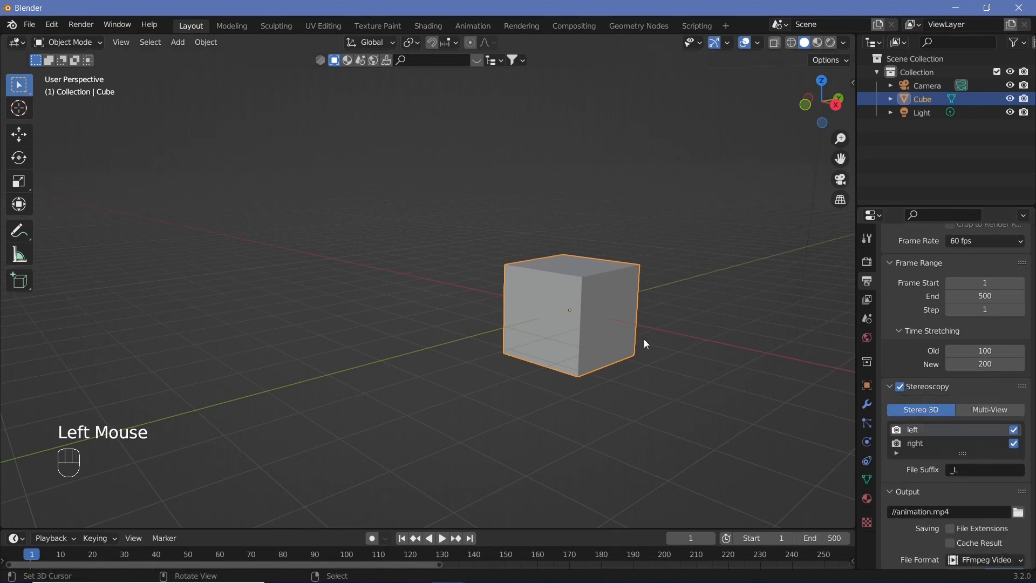
pyautogui.press('KP_0')
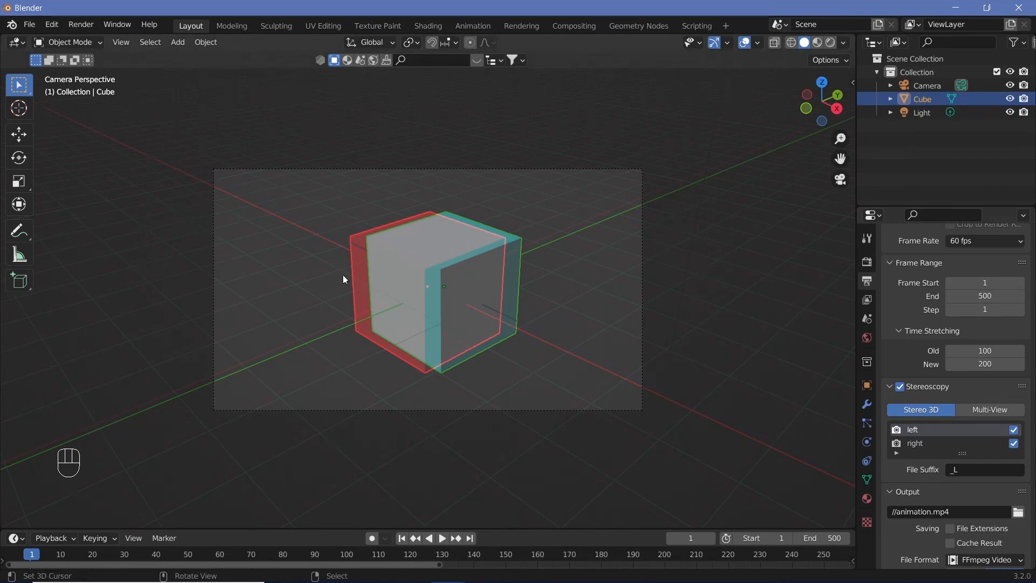
pyautogui.rightClick(456, 276)
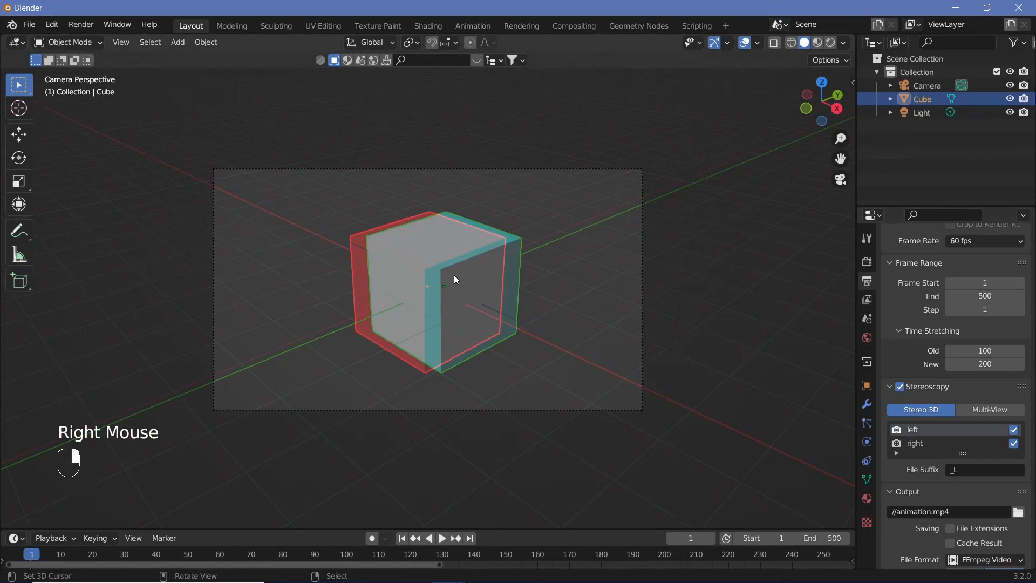
pyautogui.press('g')
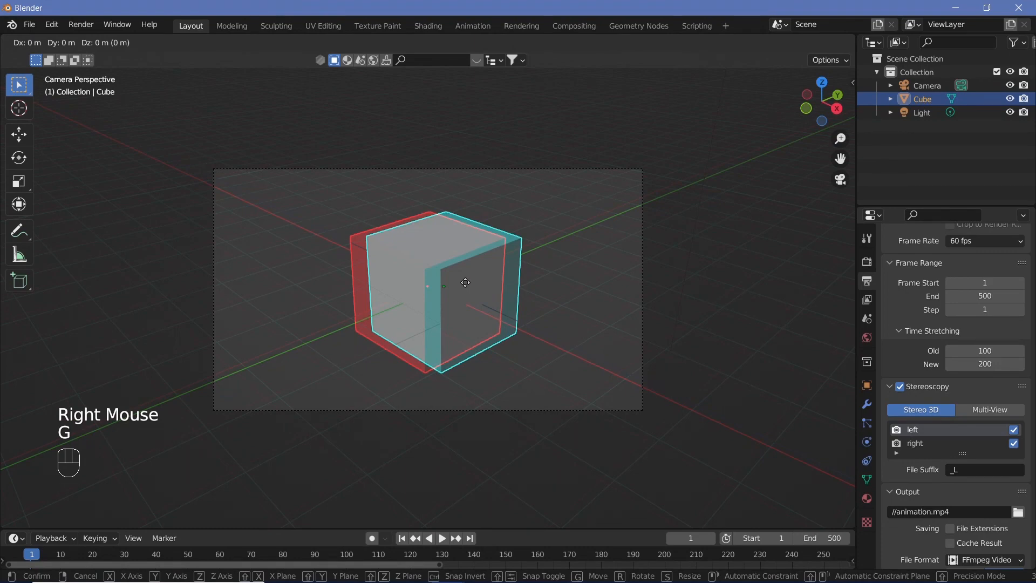
pyautogui.rightClick(465, 282)
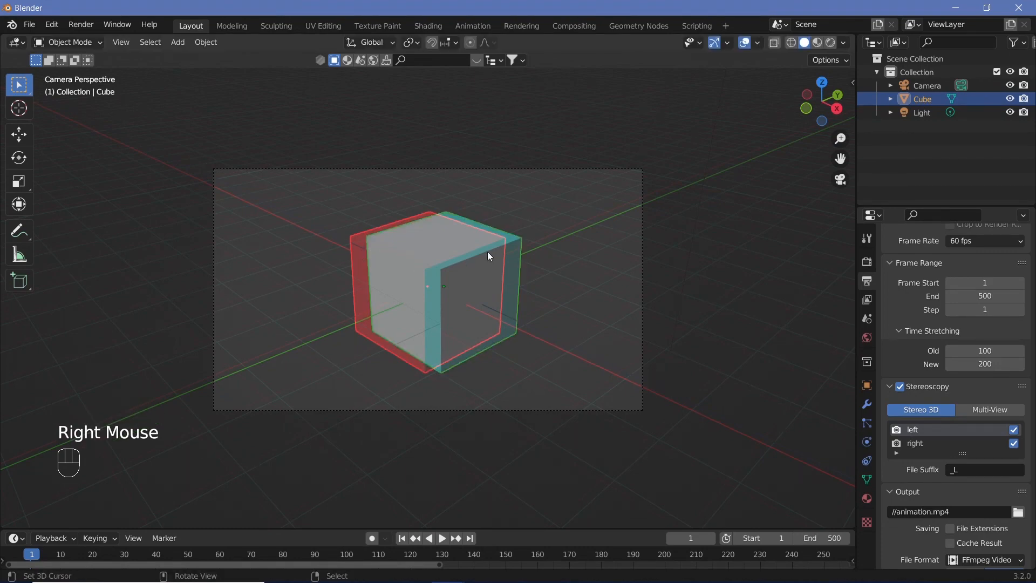
# Duplicate the cube beside the original and move the copy about 5.5 m toward the camera along Z in View orientation
pyautogui.hotkey('shift', 'd')
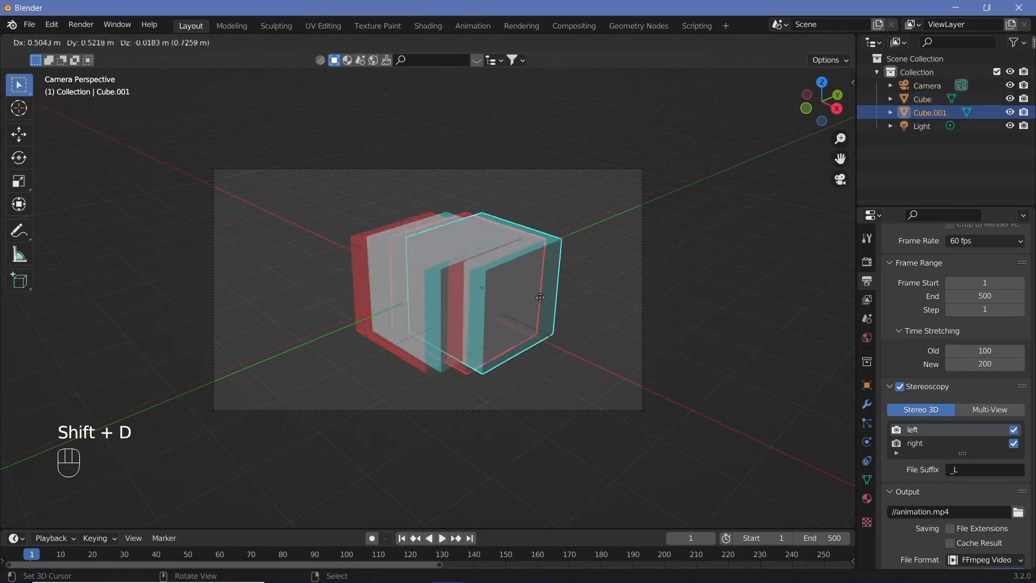
pyautogui.click(585, 300)
pyautogui.click(368, 42)
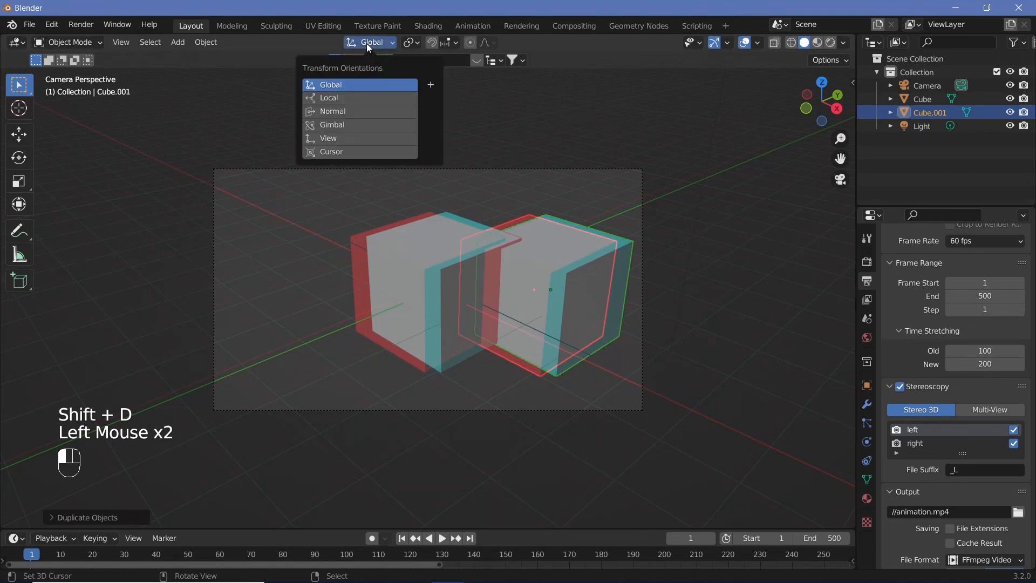
pyautogui.click(352, 139)
pyautogui.press('g')
pyautogui.press('z')
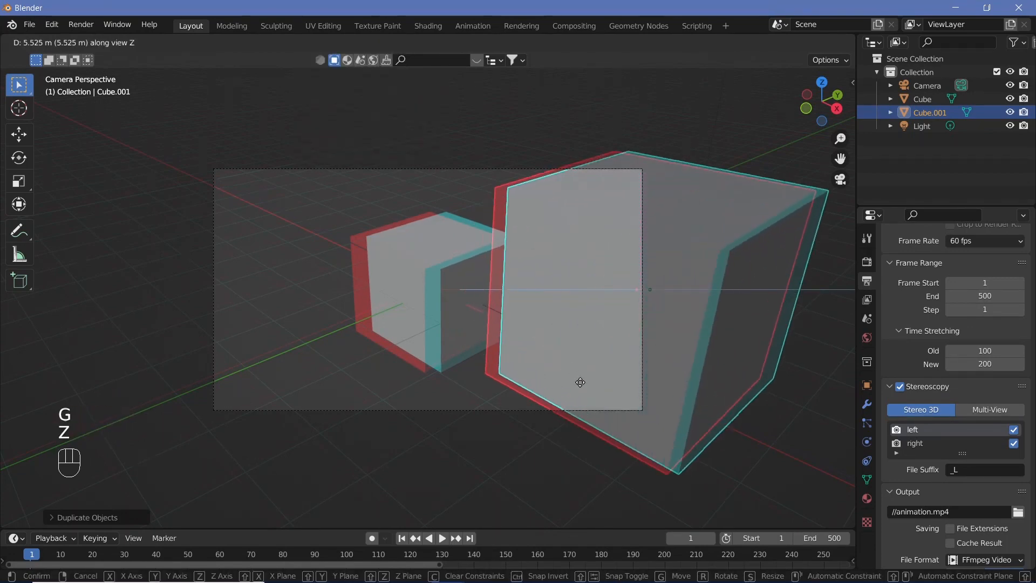
pyautogui.click(580, 382)
# Reposition the duplicated cube freely in the camera view, in front of and beside the original
pyautogui.press('g')
pyautogui.click(438, 324)
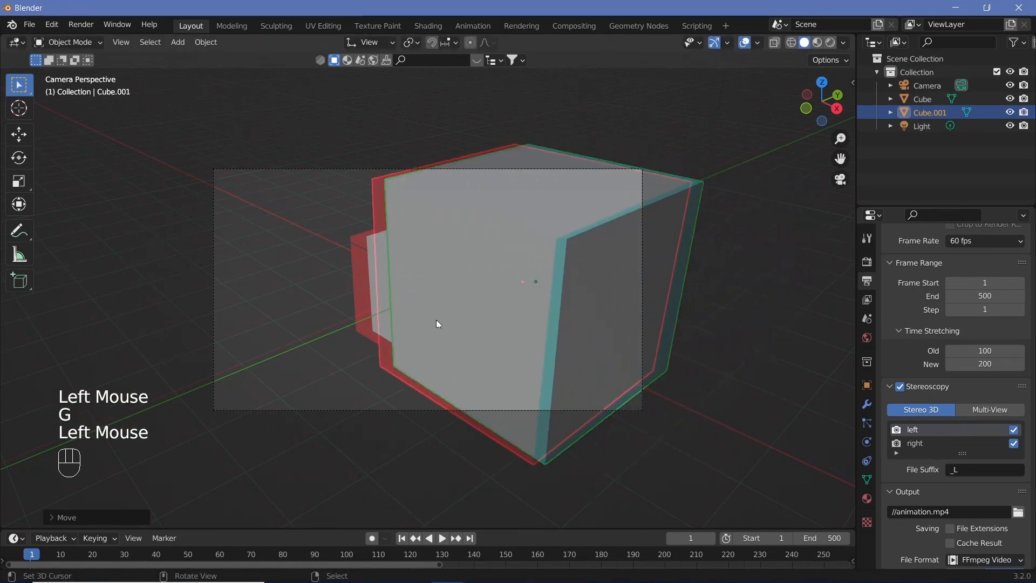
pyautogui.hotkey('ctrl', 'z')
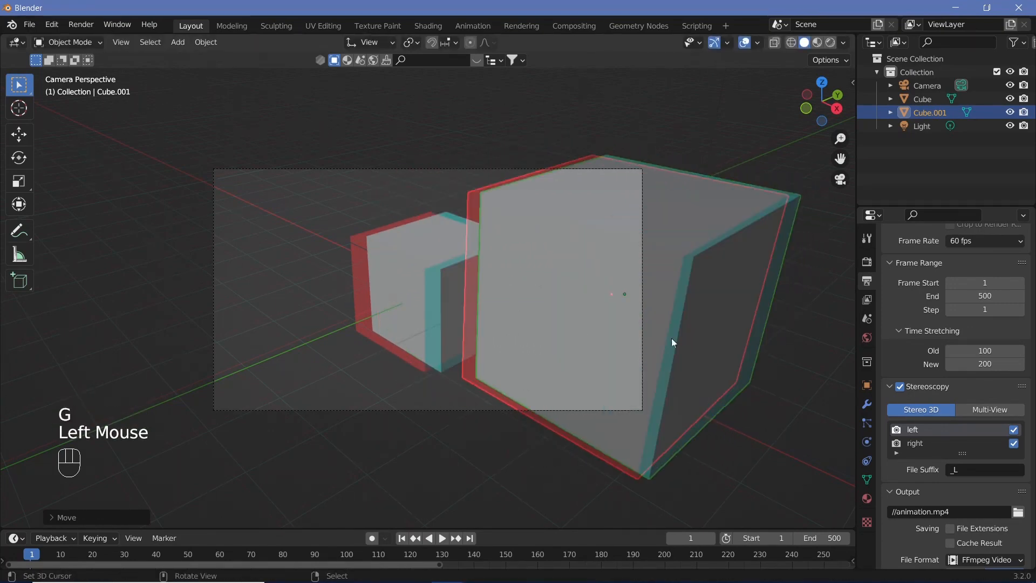
# Move the duplicated cube away from the camera along Z in View orientation and reposition it beside the original cube
pyautogui.press('g')
pyautogui.press('z')
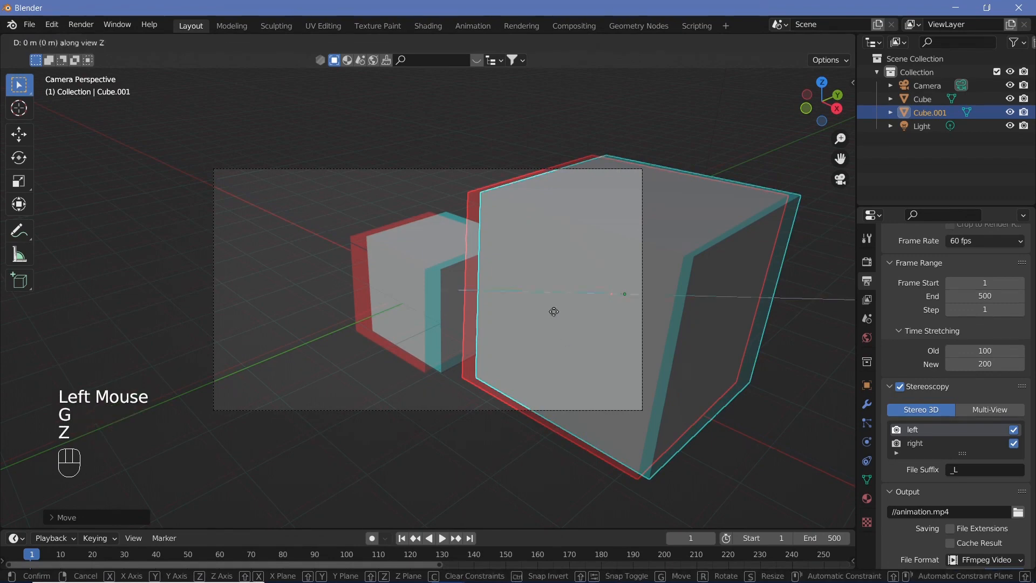
pyautogui.click(515, 321)
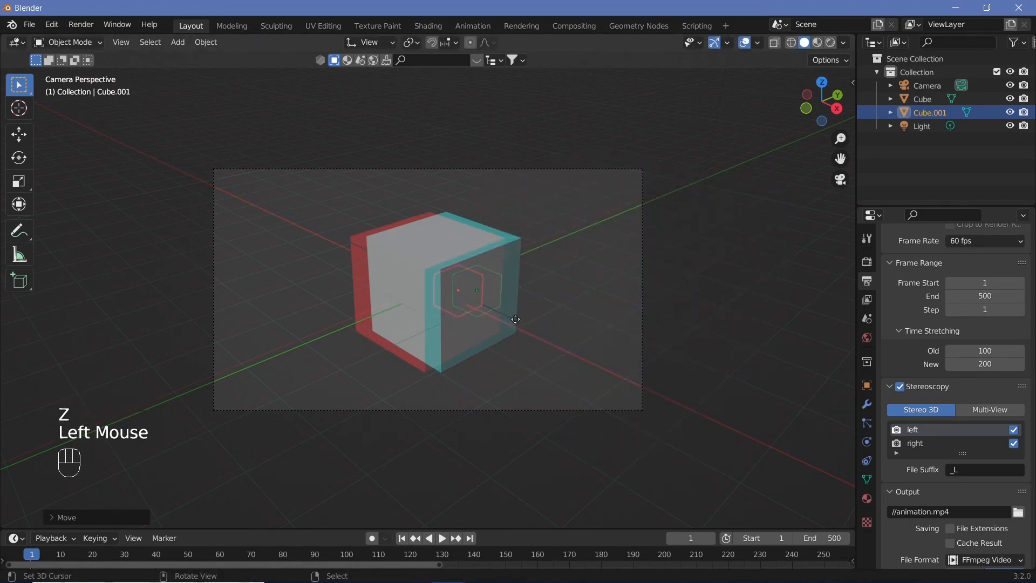
pyautogui.press('g')
pyautogui.click(546, 296)
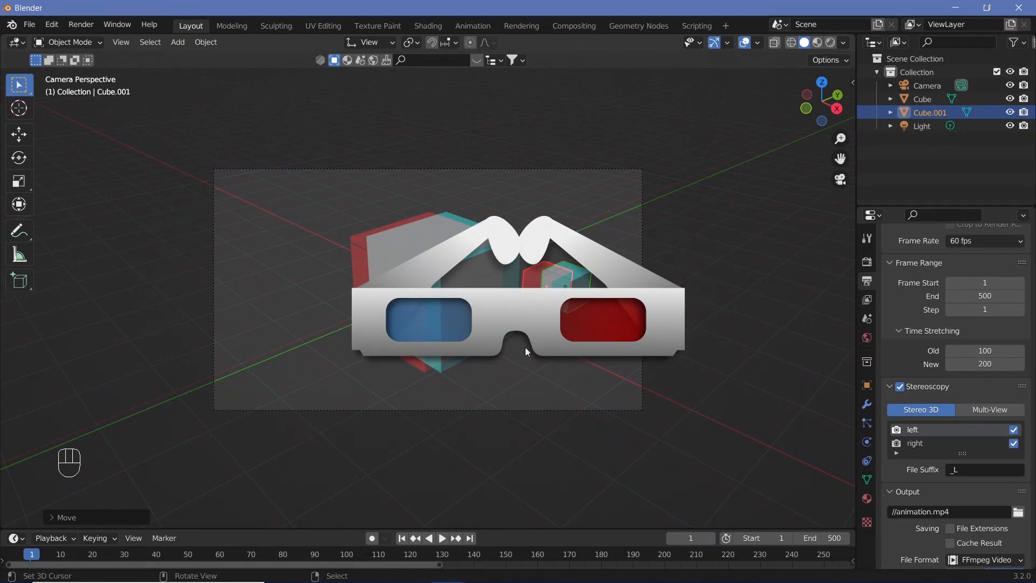
# Move the original cube toward the camera along Z in View orientation
pyautogui.click(390, 279)
pyautogui.press('g')
pyautogui.press('z')
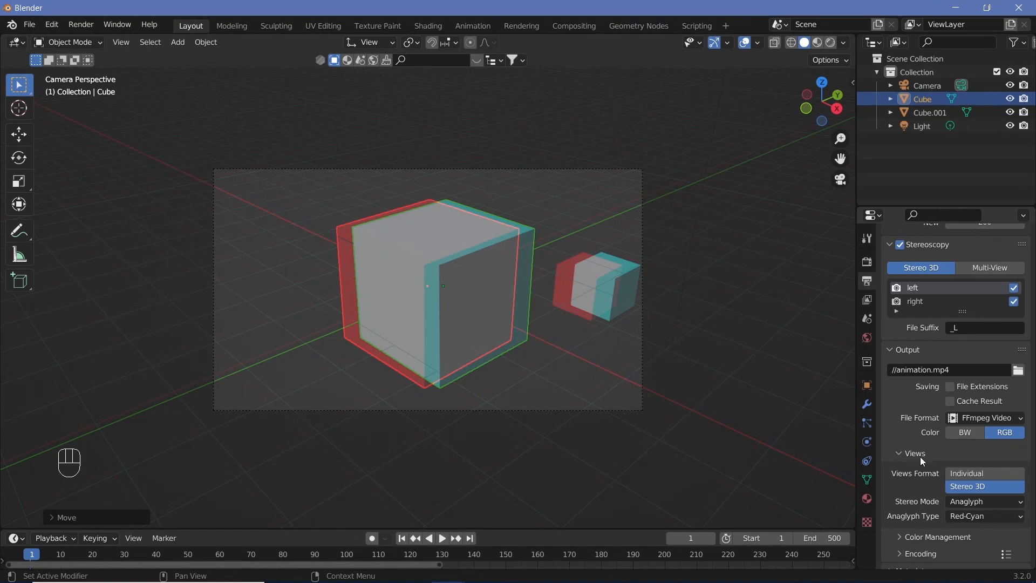
# Set the Stereo Mode of the output views to Side-by-Side and turn Stereoscopy off
pyautogui.click(956, 504)
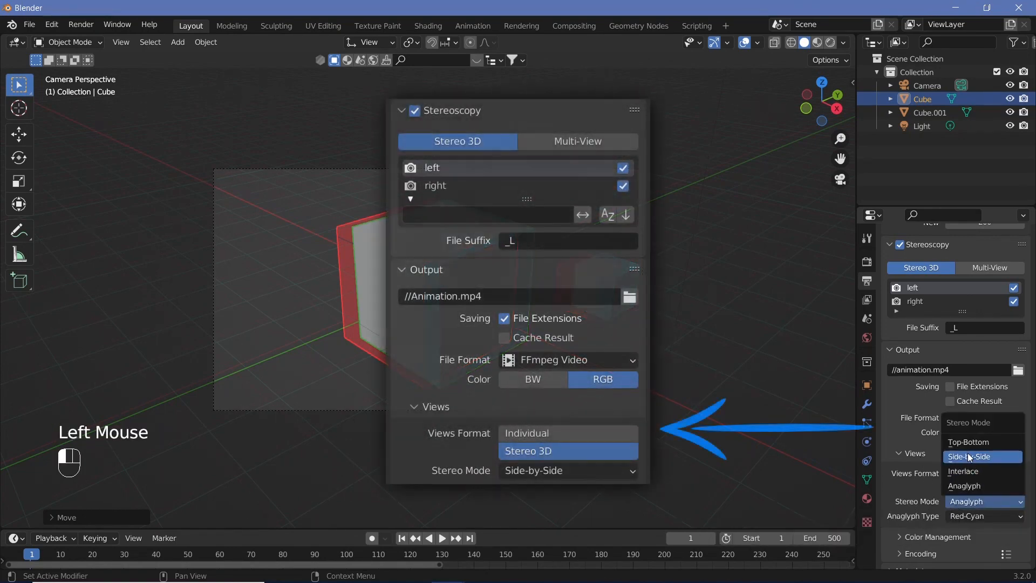
pyautogui.click(968, 453)
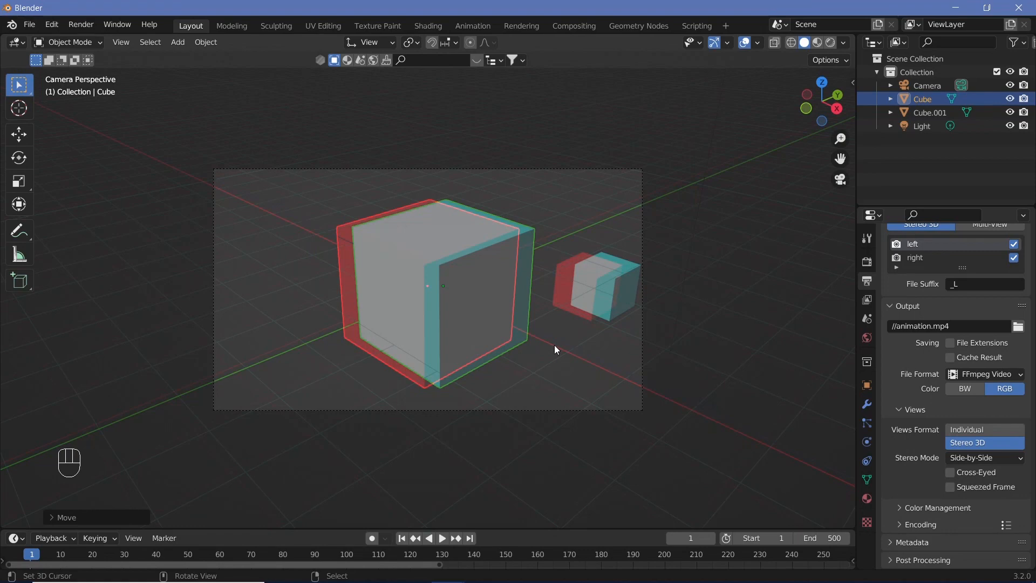
pyautogui.click(432, 307)
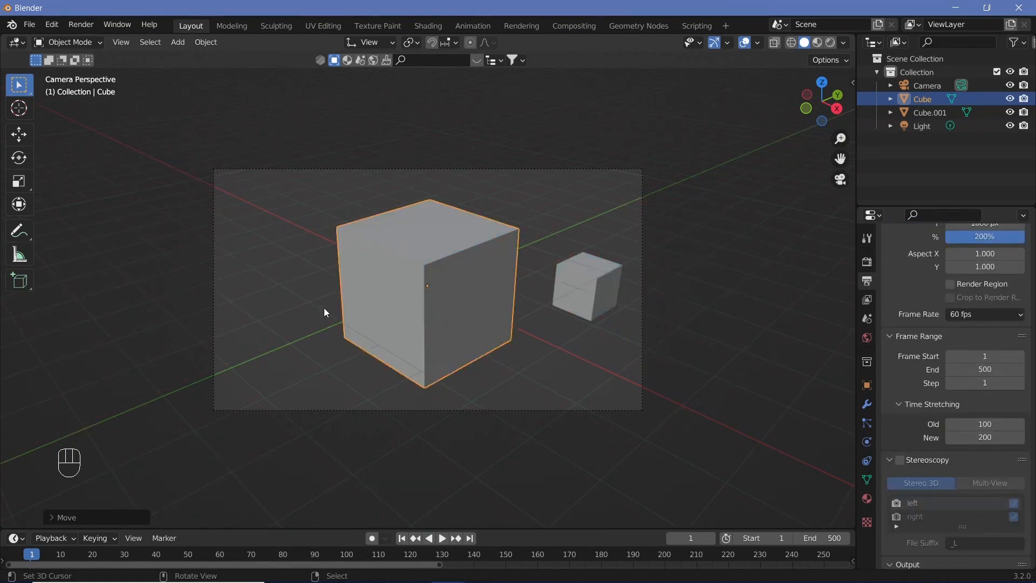
# Leave the camera view and examine the two cubes, the light and the camera from several angles
pyautogui.press('KP_0')
pyautogui.moveTo(464, 291); pyautogui.dragTo(440, 321, button='middle')
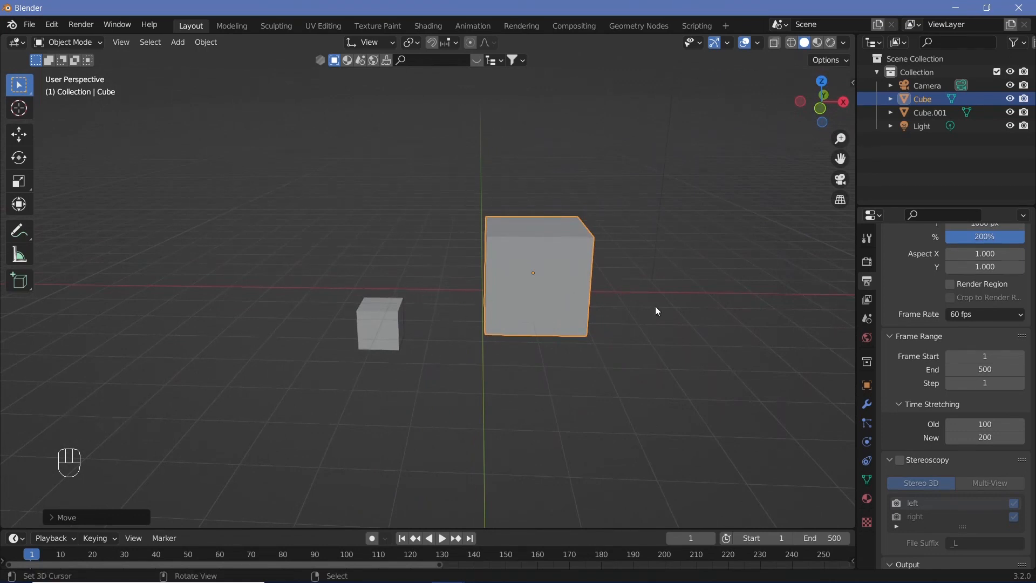
pyautogui.keyDown('shift'); pyautogui.moveTo(653, 306); pyautogui.dragTo(381, 413, button='middle'); pyautogui.keyUp('shift')
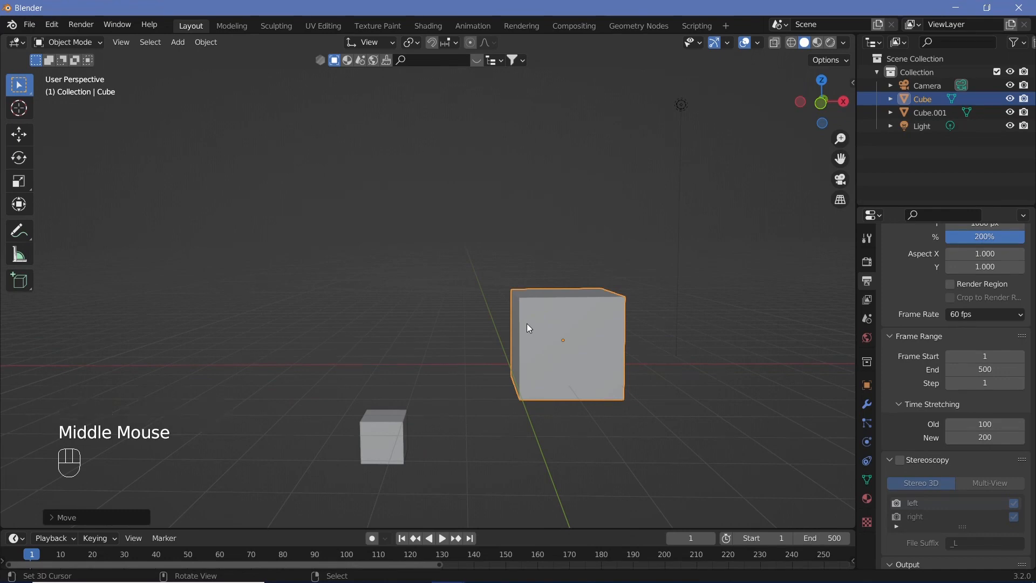
pyautogui.keyDown('shift'); pyautogui.moveTo(521, 327); pyautogui.dragTo(398, 369, button='middle'); pyautogui.keyUp('shift')
pyautogui.scroll(-2, 403, 365)
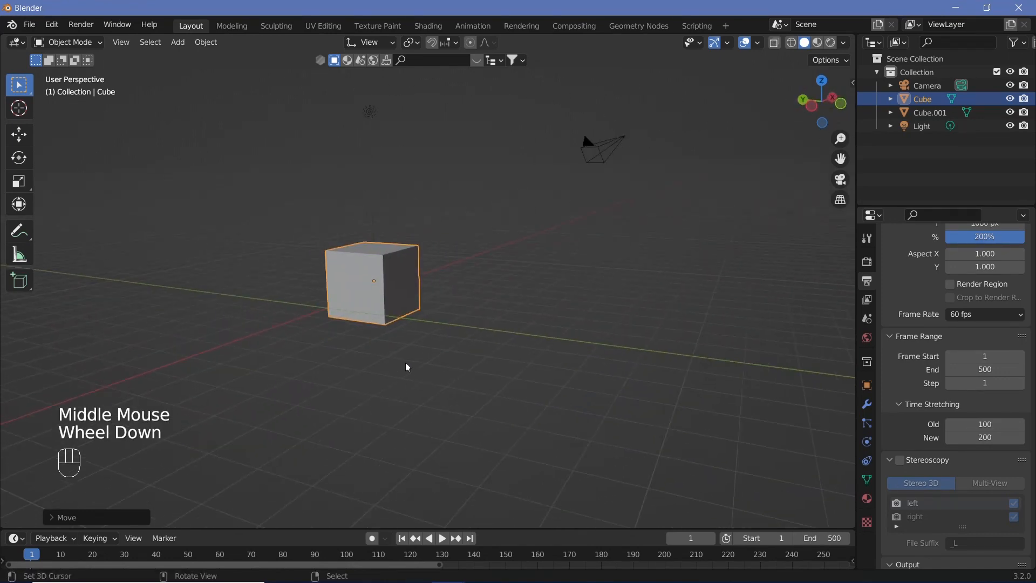
pyautogui.click(120, 48)
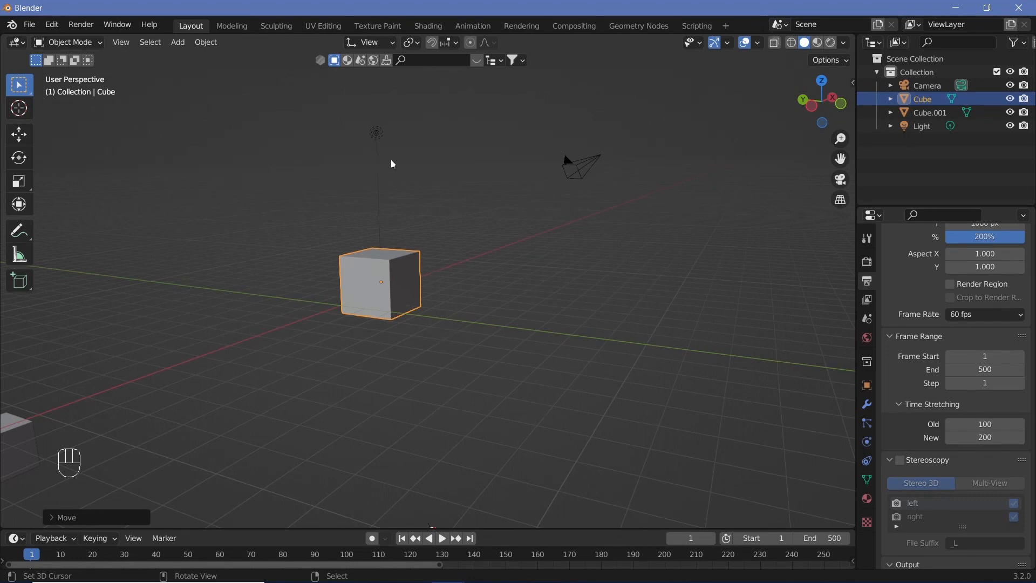
pyautogui.moveTo(437, 229); pyautogui.dragTo(327, 323, button='middle')
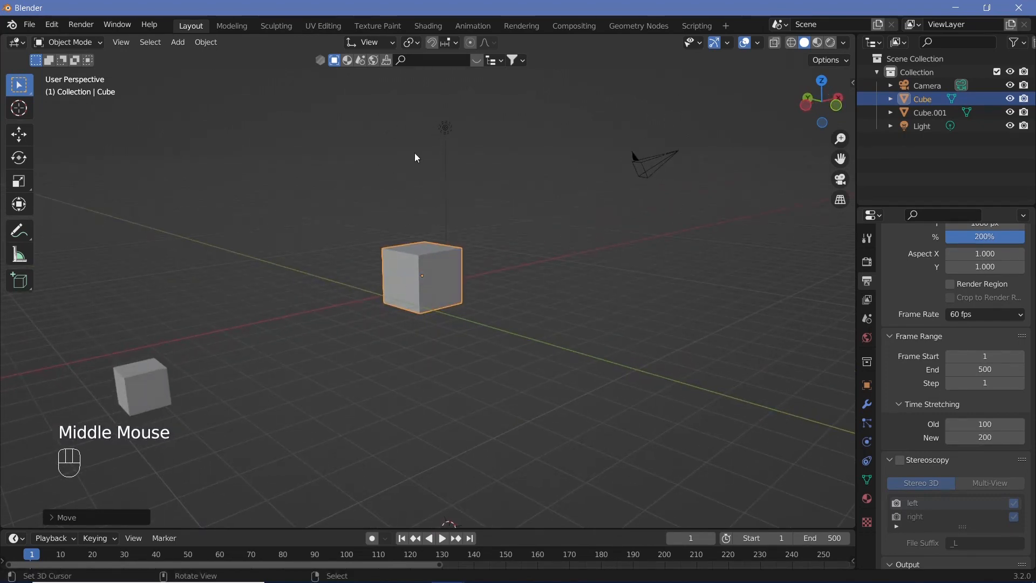
# Hide the Text Info, 3D Cursor and Extras overlays in the viewport
pyautogui.click(756, 43)
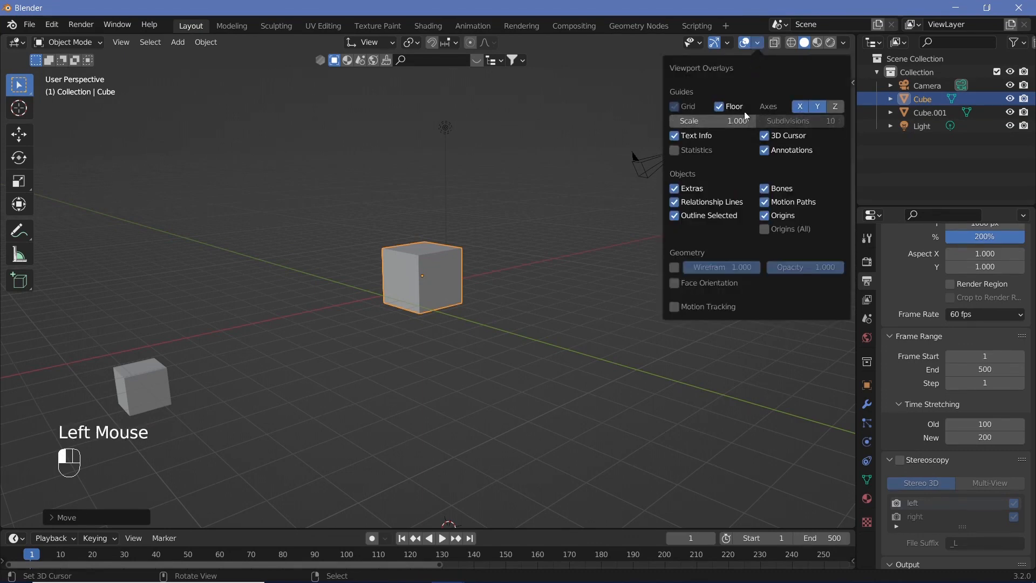
pyautogui.click(676, 136)
pyautogui.click(764, 135)
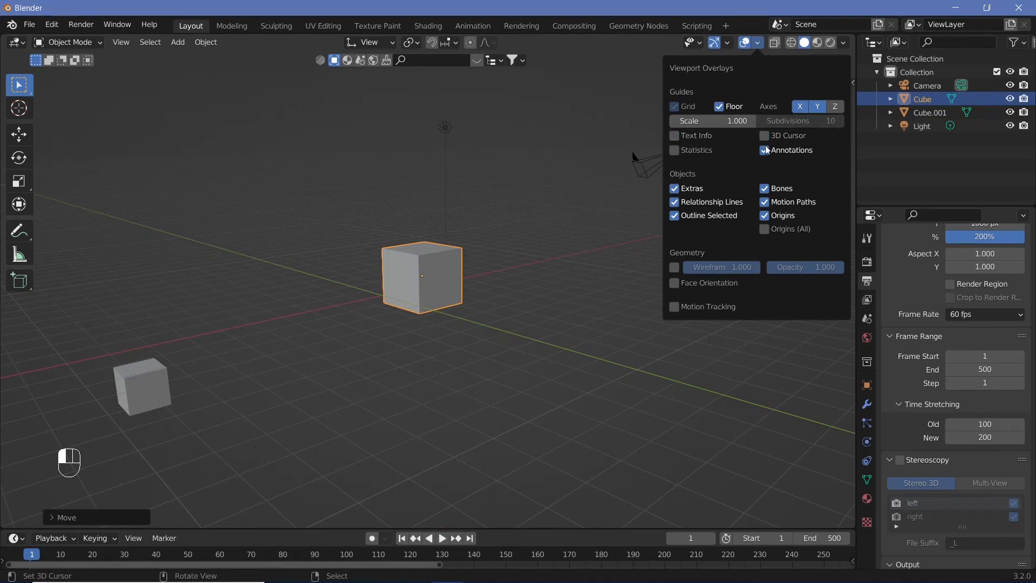
pyautogui.click(675, 188)
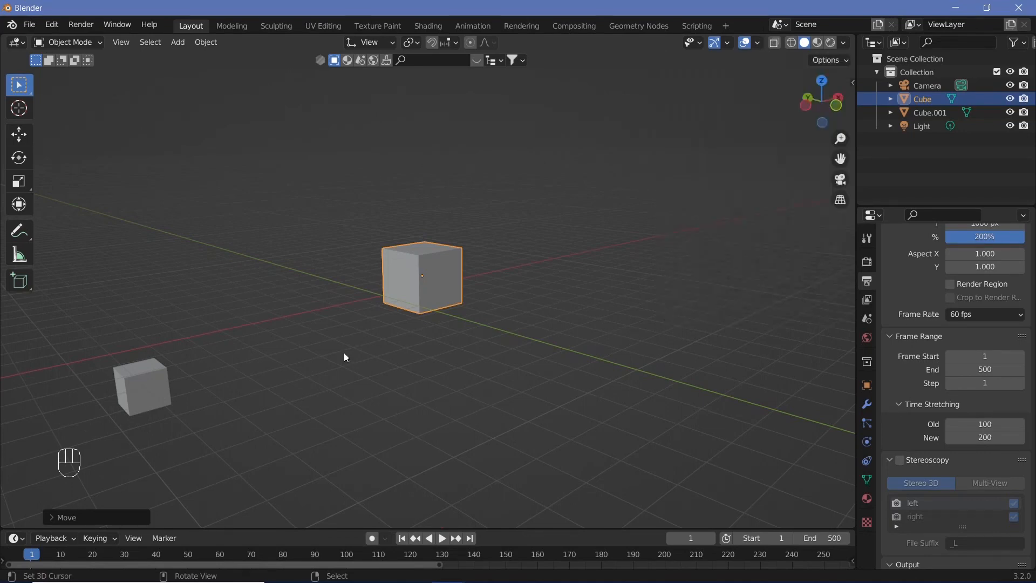
# Hide the X and Y axis lines in the viewport overlays
pyautogui.click(754, 44)
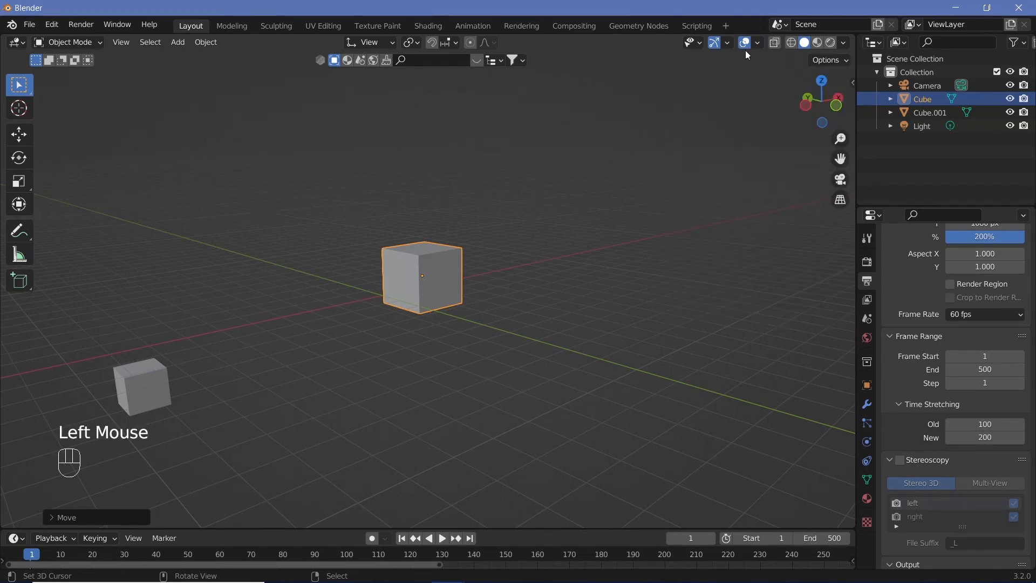
pyautogui.click(758, 44)
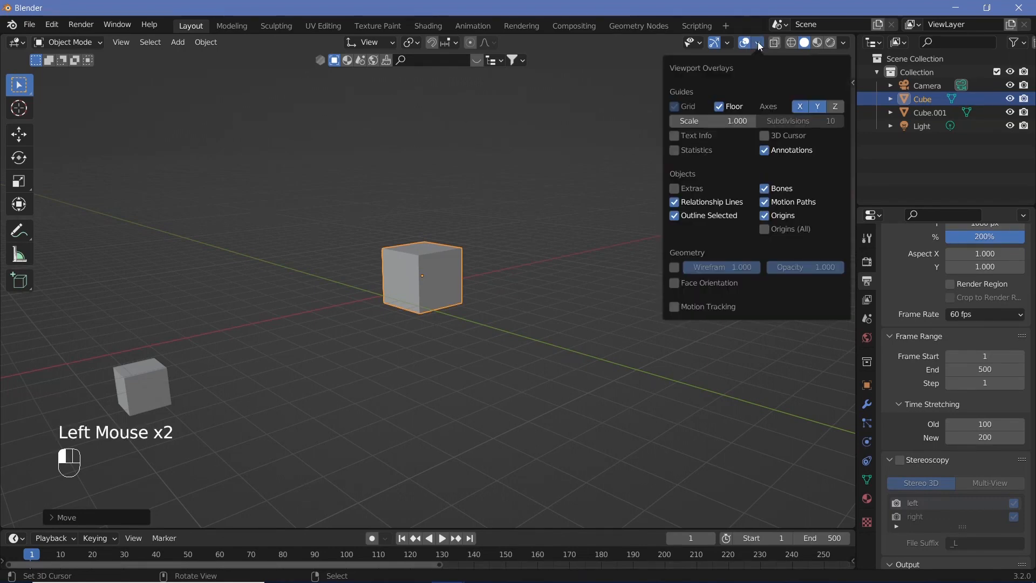
pyautogui.click(811, 108)
# Reveal and select the camera, look through it and insert a Location, Rotation & Scale keyframe at frame 1
pyautogui.moveTo(502, 274); pyautogui.dragTo(324, 262, button='middle')
pyautogui.scroll(-7, 472, 279)
pyautogui.scroll(2, 472, 279)
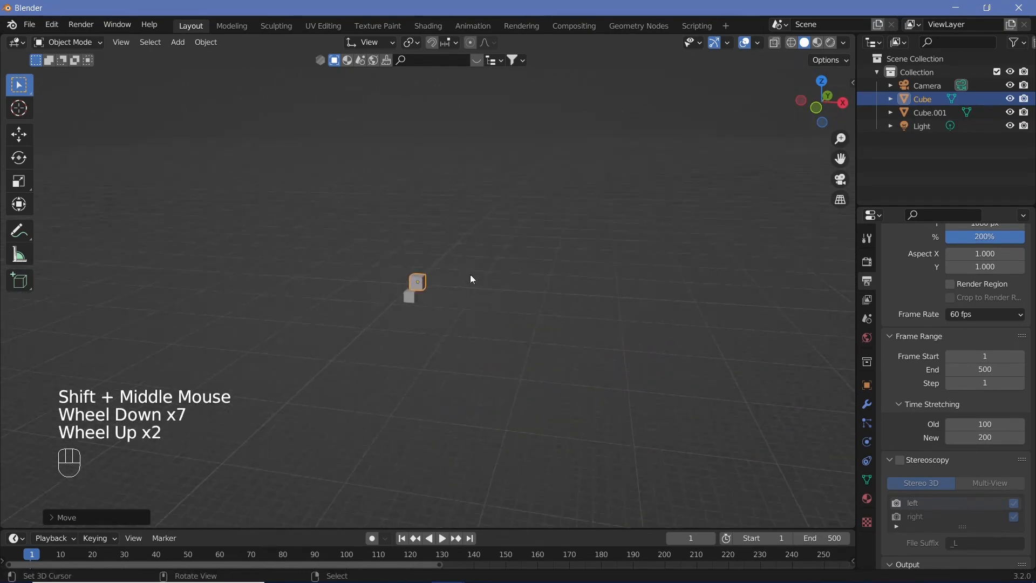
pyautogui.scroll(2, 471, 275)
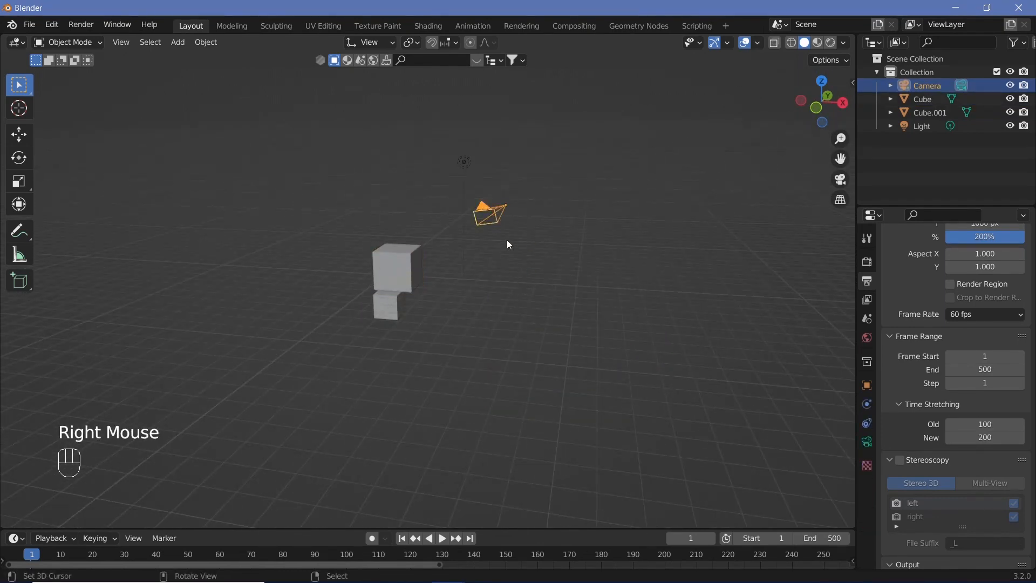
pyautogui.press('KP_0')
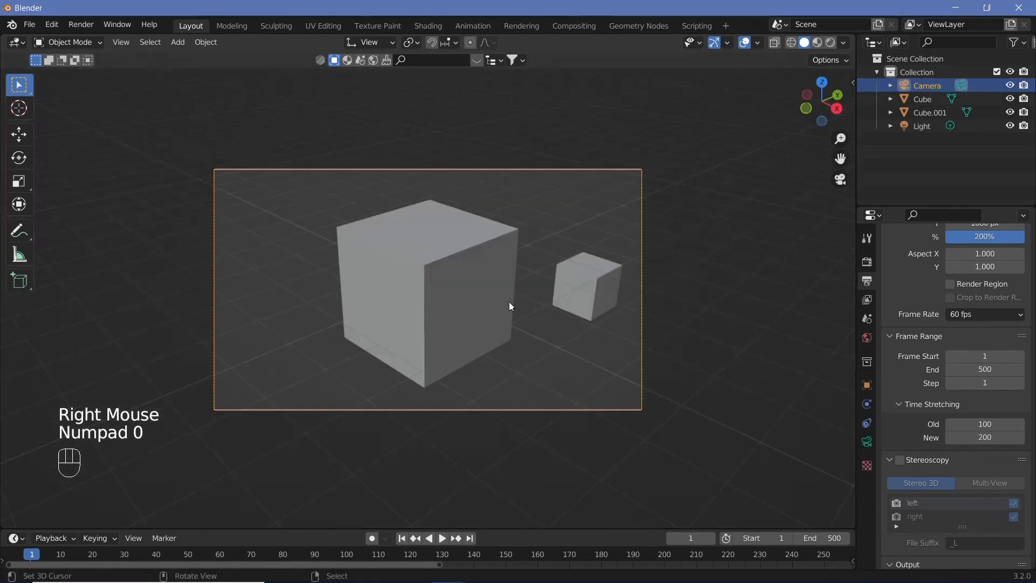
pyautogui.press('i')
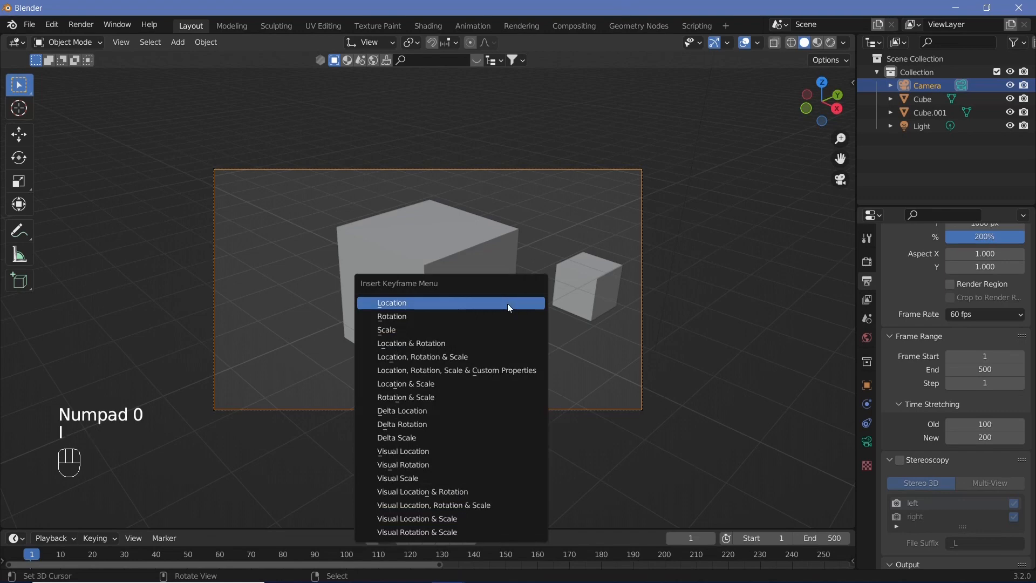
pyautogui.click(451, 358)
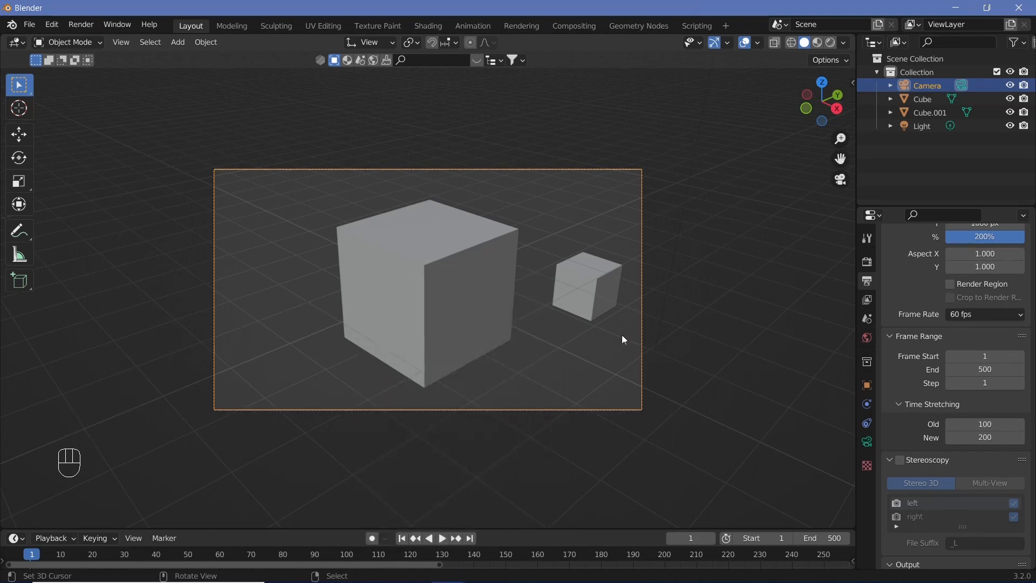
# Move the camera upward along Y in View orientation and insert a second Location, Rotation & Scale keyframe
pyautogui.press('g')
pyautogui.press('y')
pyautogui.click(516, 327)
pyautogui.press('i')
pyautogui.click(516, 326)
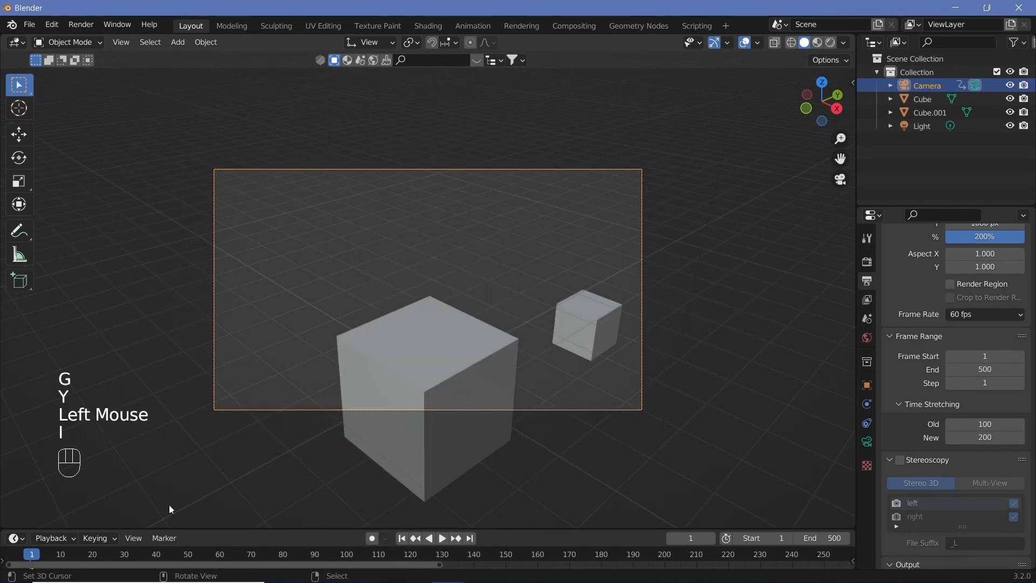
# Play the camera animation through the camera view and stop it partway
pyautogui.click(396, 392)
pyautogui.hotkey('shift', 'space')
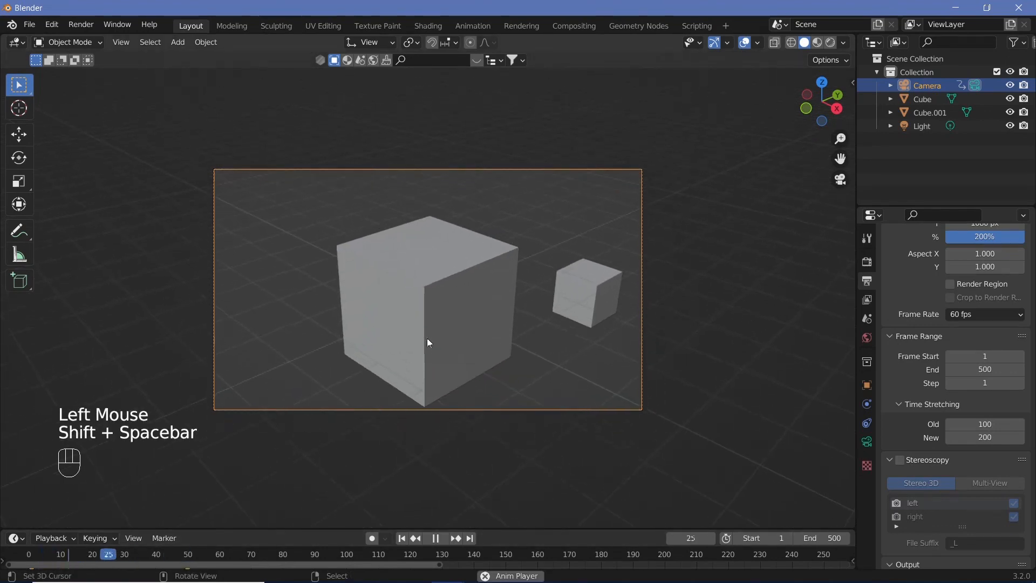
pyautogui.hotkey('shift', 'space')
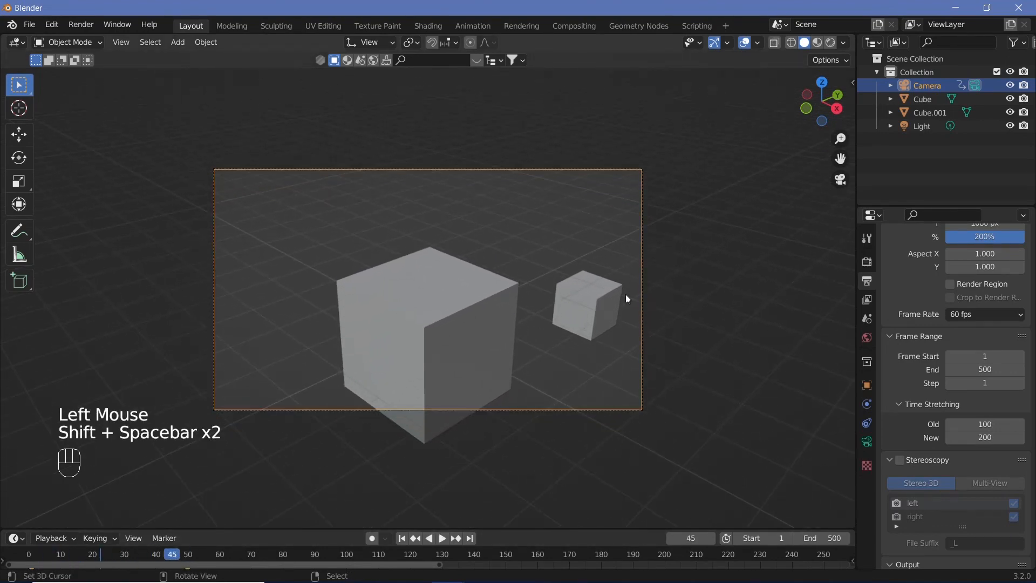
# Try to render the camera animation directly from the viewport
pyautogui.click(75, 25)
pyautogui.click(121, 42)
pyautogui.click(162, 296)
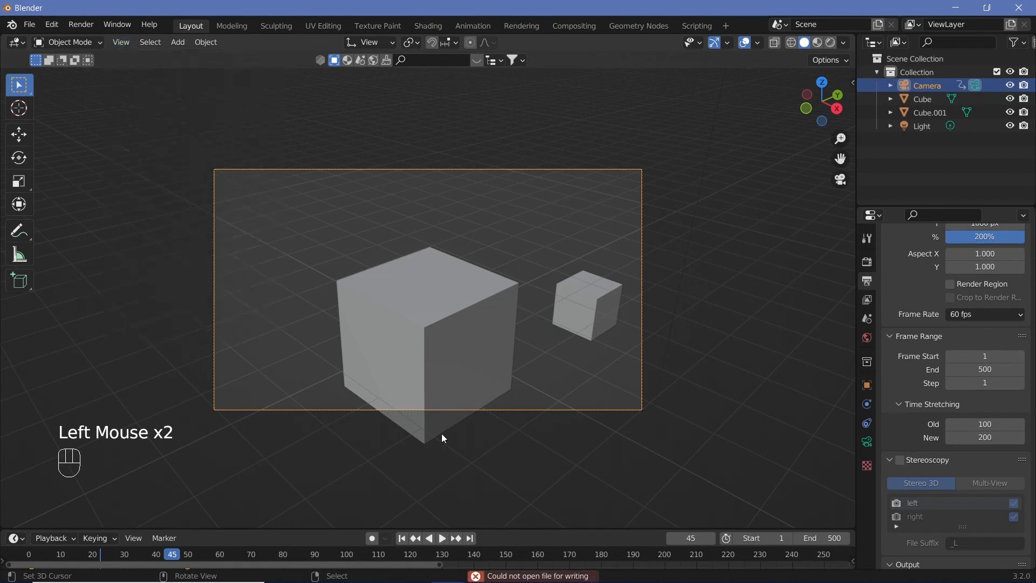
# Save the project as test.blend, render the animation from the viewport and close the render window
pyautogui.click(30, 25)
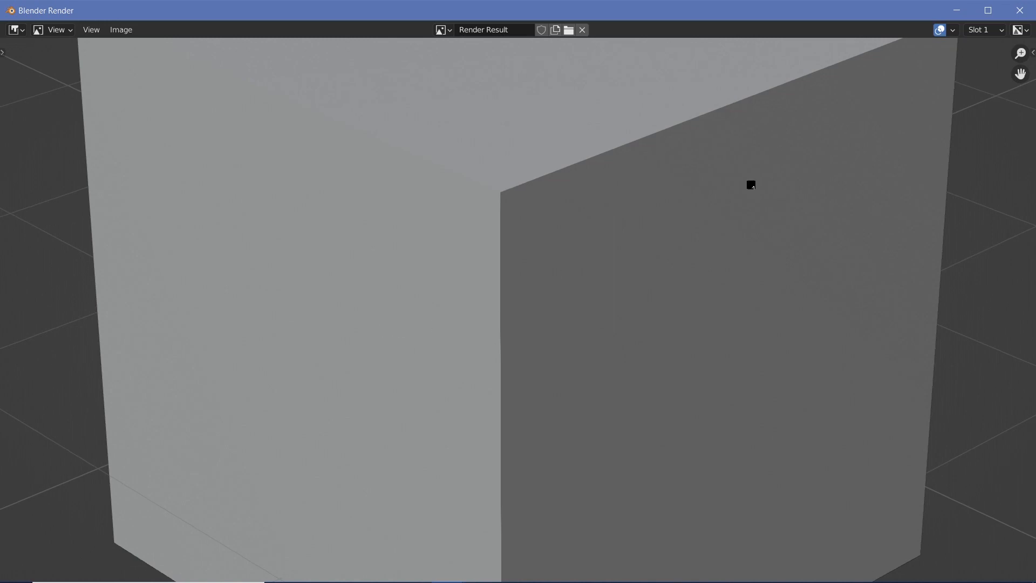
pyautogui.click(1018, 11)
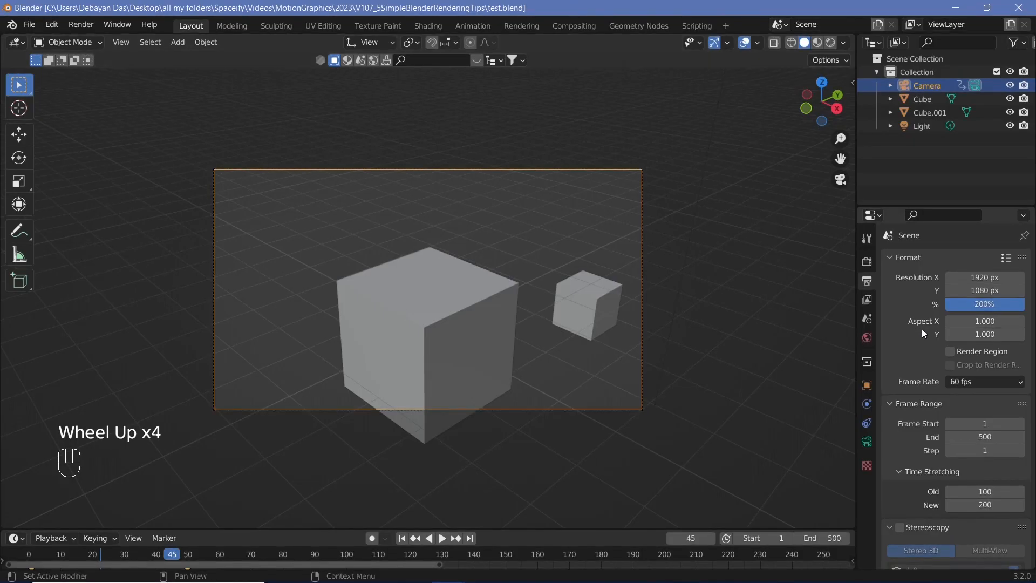
# Open the scene's render properties with the Eevee sampling settings
pyautogui.click(866, 263)
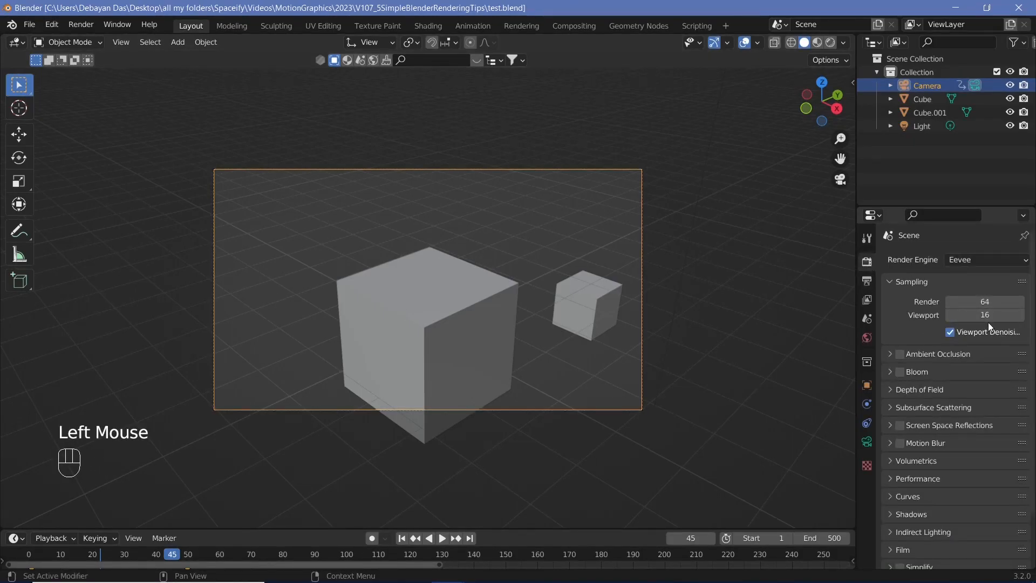